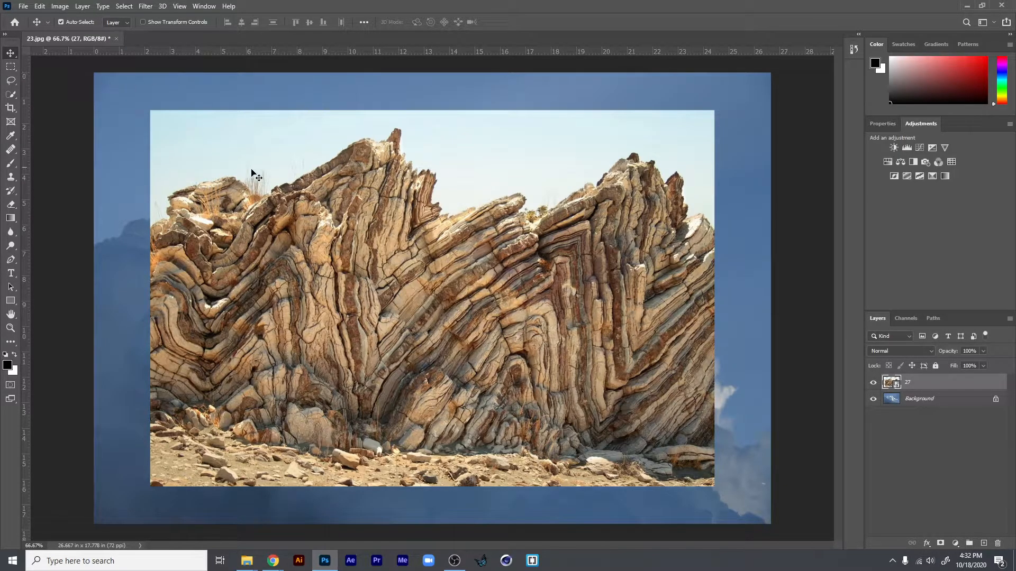
Mask out the pale sky behind the rocks on layer 27 using a Quick Selection and an inverted layer mask.
{"action": "key", "text": "w"}
{"action": "mouse_move", "coordinate": [172, 148]}
{"action": "left_mouse_down"}
{"action": "mouse_move", "coordinate": [418, 123]}
{"action": "mouse_move", "coordinate": [458, 168]}
{"action": "mouse_move", "coordinate": [498, 188]}
{"action": "mouse_move", "coordinate": [569, 151]}
{"action": "left_mouse_up"}
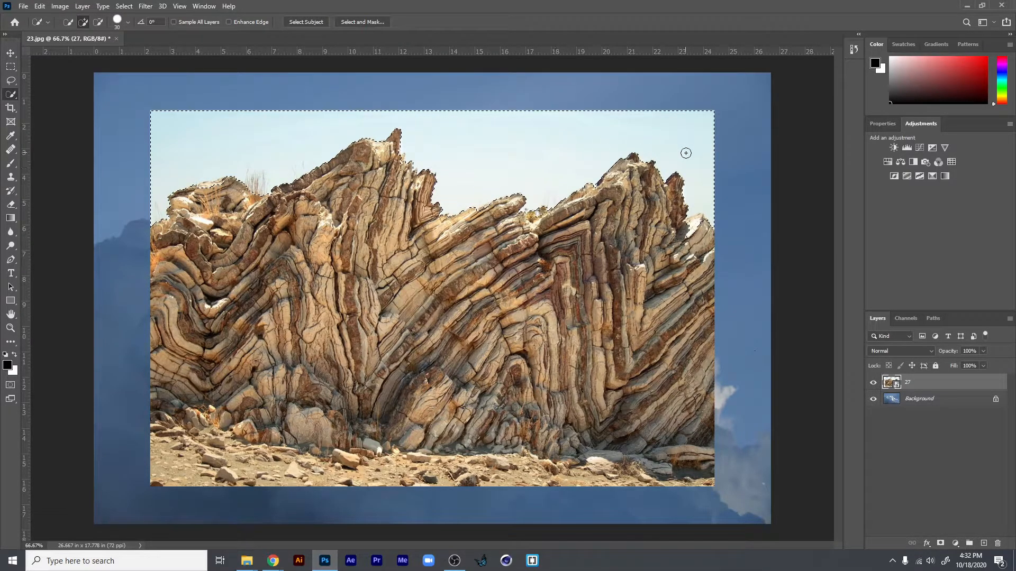
{"action": "left_click", "coordinate": [941, 544]}
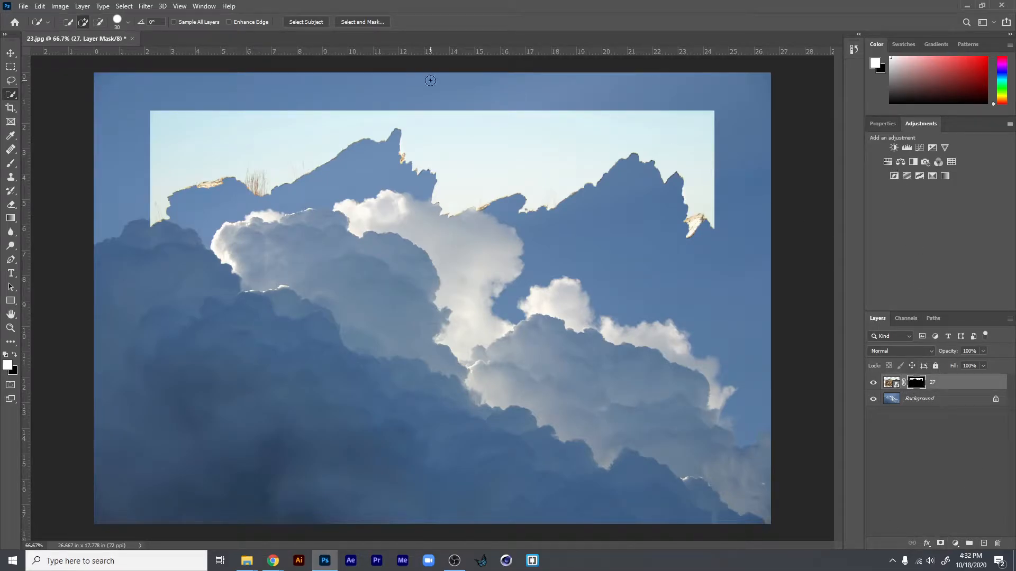
{"action": "left_click", "coordinate": [204, 6]}
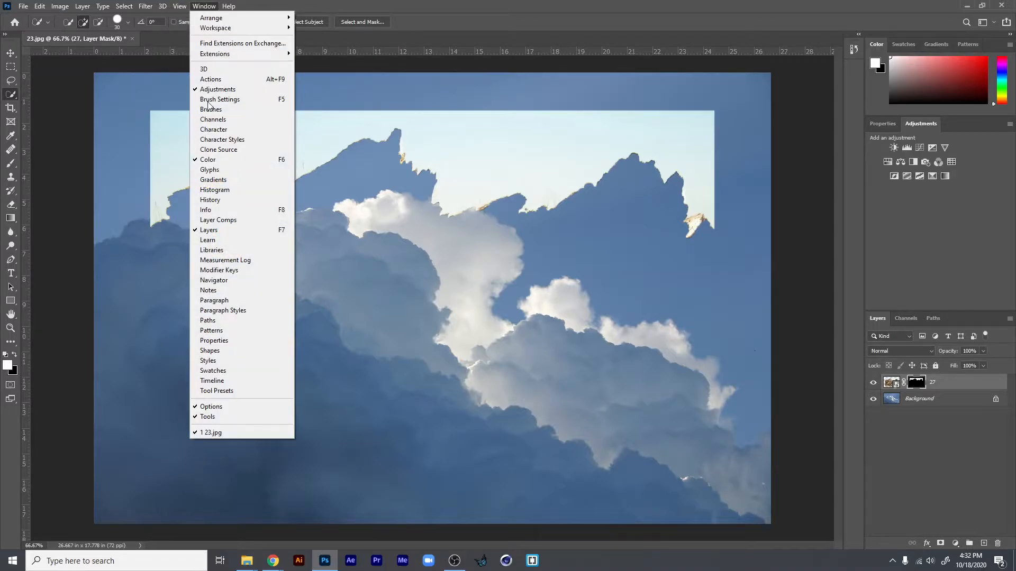
{"action": "left_click", "coordinate": [222, 341]}
{"action": "left_click", "coordinate": [950, 282]}
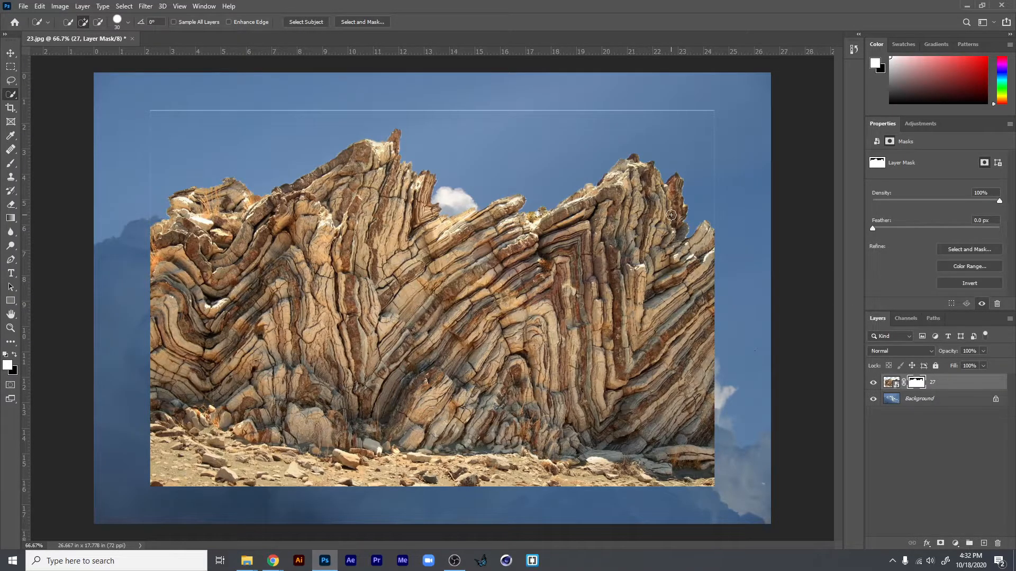
Paint black on layer 27's mask with an 80 px brush at 100% opacity to erase the thin outline around the removed sky.
{"action": "key", "text": "b"}
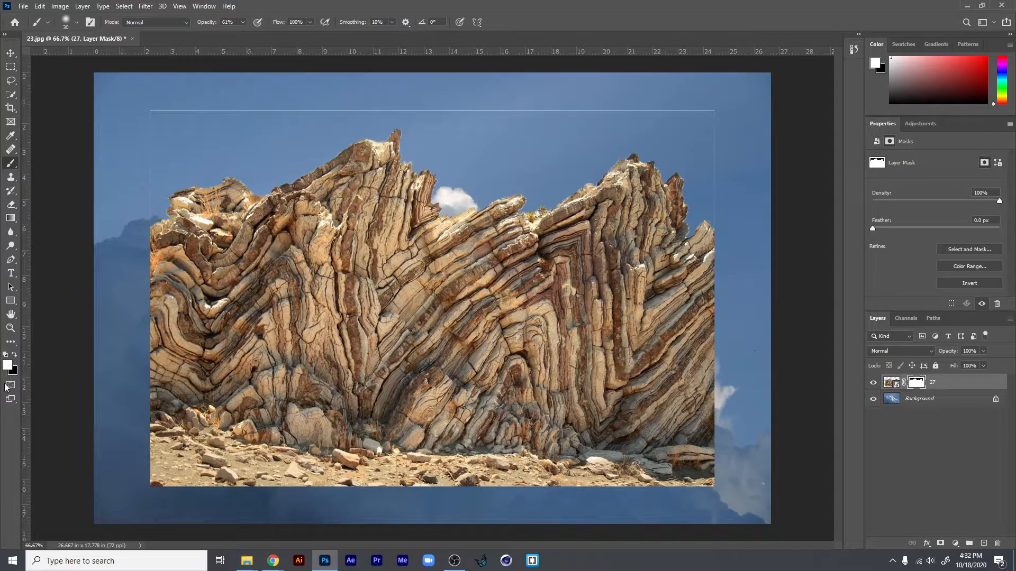
{"action": "left_click", "coordinate": [15, 355]}
{"action": "key", "text": "x"}
{"action": "left_click", "coordinate": [15, 354]}
{"action": "key", "text": "bracketright"}
{"action": "key", "text": "bracketright"}
{"action": "key", "text": "bracketright"}
{"action": "key", "text": "bracketright"}
{"action": "mouse_move", "coordinate": [716, 215]}
{"action": "left_mouse_down"}
{"action": "mouse_move", "coordinate": [713, 132]}
{"action": "mouse_move", "coordinate": [713, 166]}
{"action": "left_mouse_up"}
{"action": "left_click_drag", "start_coordinate": [242, 22], "coordinate": [270, 43]}
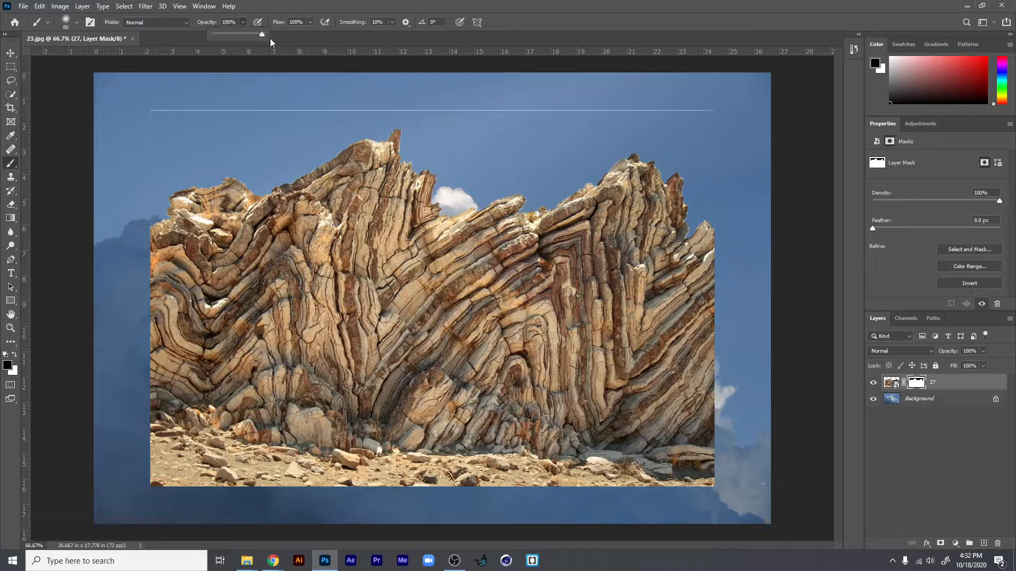
{"action": "left_click", "coordinate": [142, 210]}
{"action": "left_click", "coordinate": [154, 108]}
{"action": "left_click", "coordinate": [712, 110], "text": "shift"}
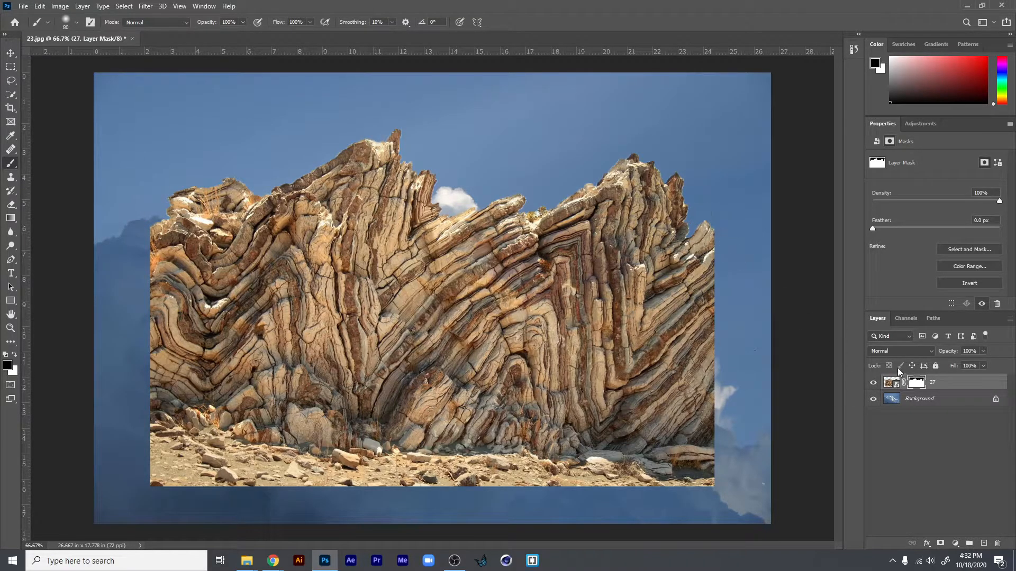
Unlock the Background layer and mask out its blue sky using a Quick Selection and an inverted layer mask.
{"action": "left_click", "coordinate": [873, 382]}
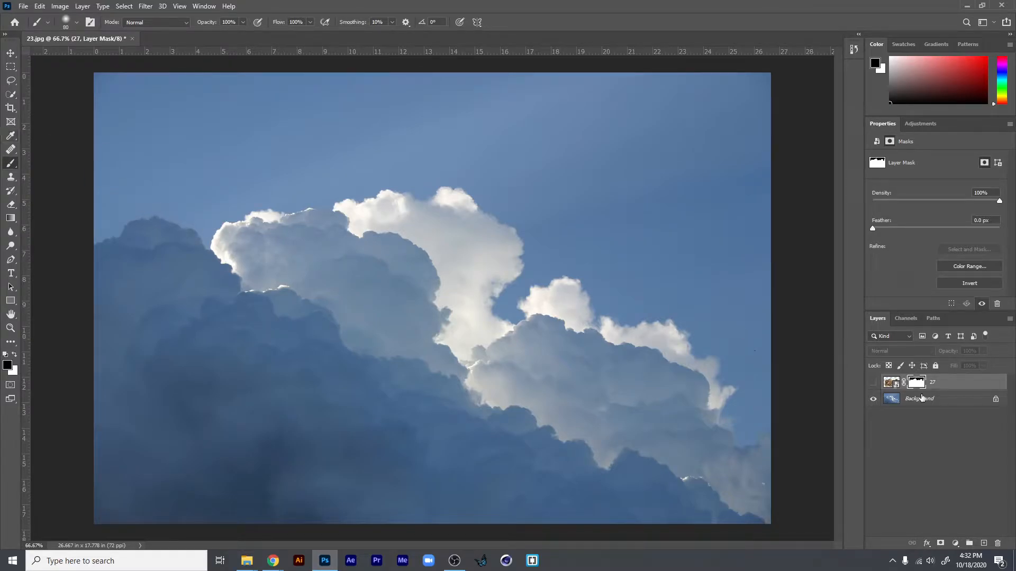
{"action": "left_click", "coordinate": [996, 399]}
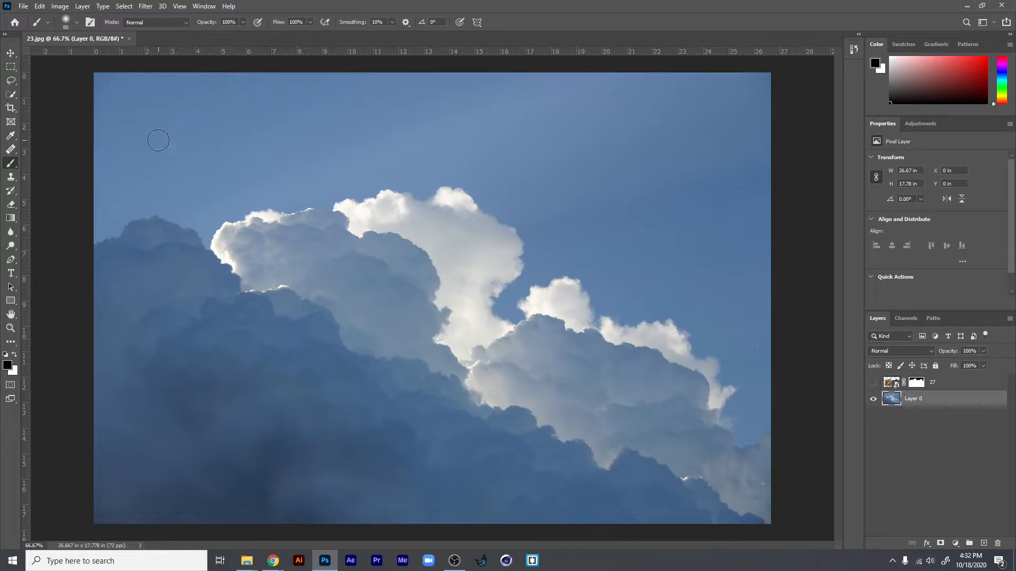
{"action": "left_click", "coordinate": [11, 94]}
{"action": "mouse_move", "coordinate": [98, 141]}
{"action": "left_mouse_down"}
{"action": "mouse_move", "coordinate": [256, 155]}
{"action": "mouse_move", "coordinate": [373, 112]}
{"action": "mouse_move", "coordinate": [485, 112]}
{"action": "mouse_move", "coordinate": [555, 148]}
{"action": "mouse_move", "coordinate": [600, 234]}
{"action": "mouse_move", "coordinate": [578, 244]}
{"action": "mouse_move", "coordinate": [641, 241]}
{"action": "mouse_move", "coordinate": [663, 265]}
{"action": "mouse_move", "coordinate": [727, 370]}
{"action": "mouse_move", "coordinate": [735, 435]}
{"action": "left_mouse_up"}
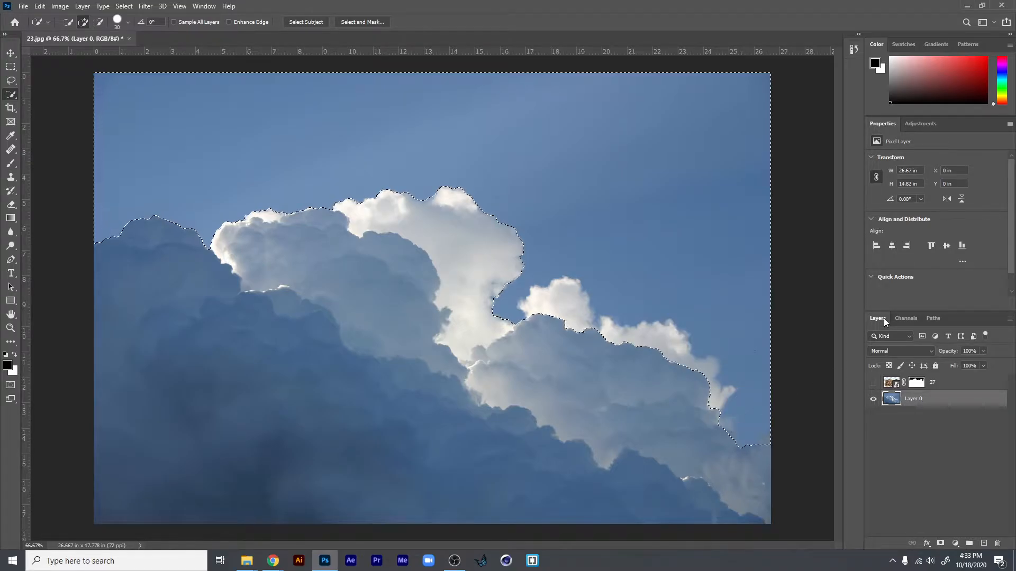
{"action": "left_click", "coordinate": [941, 544]}
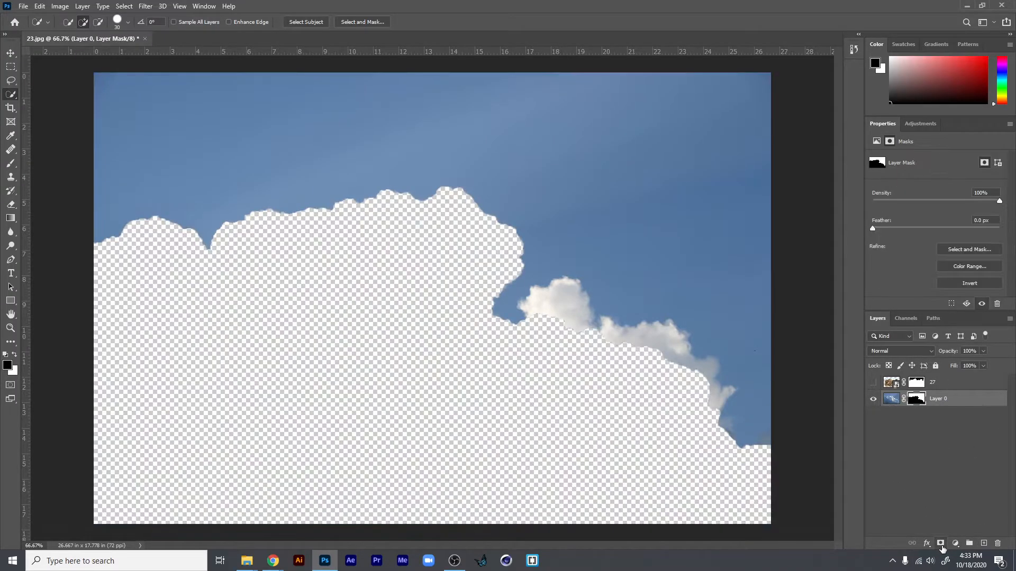
{"action": "key", "text": "ctrl+i"}
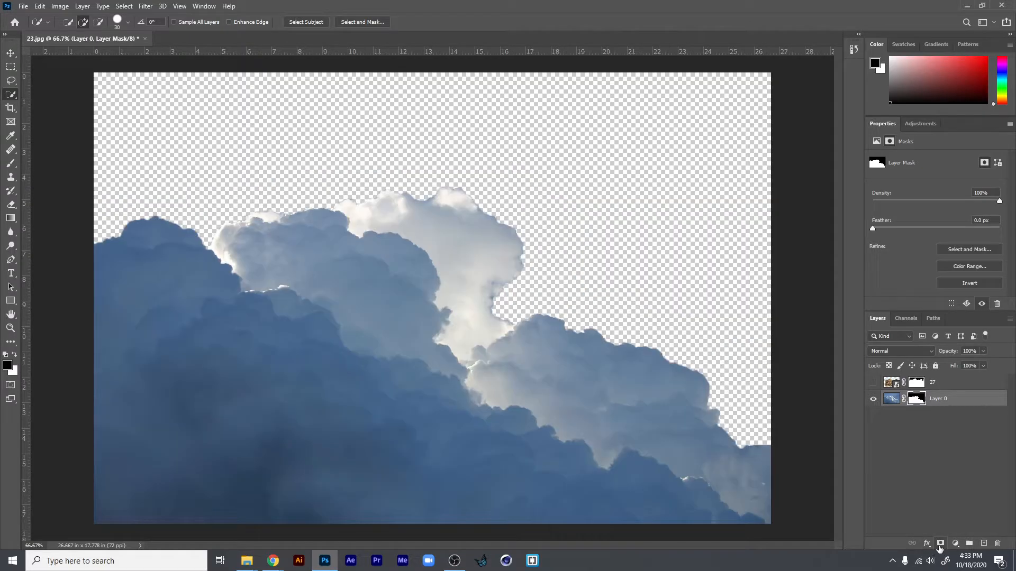
{"action": "left_click", "coordinate": [872, 382]}
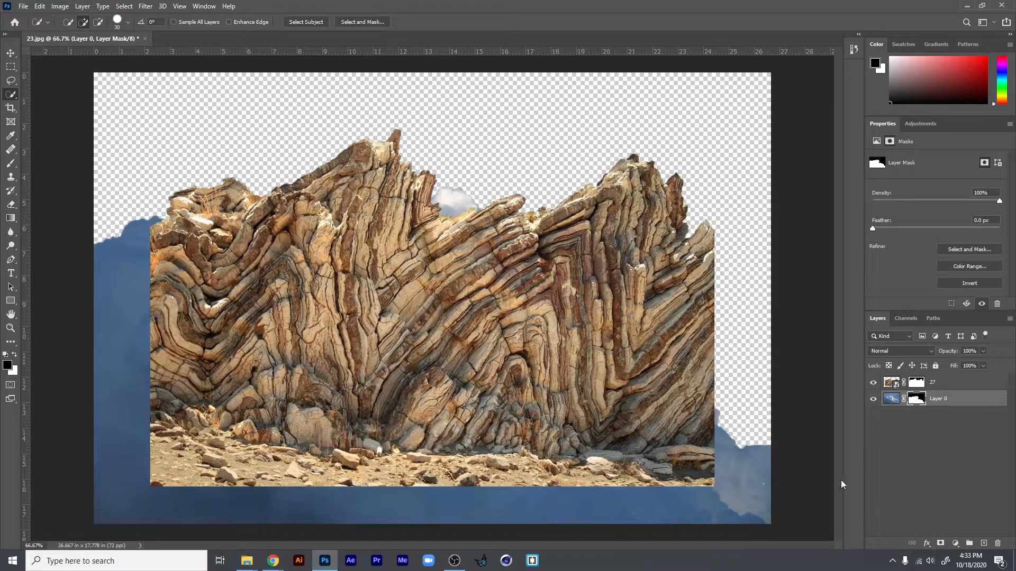
Add a coral-pink Solid Color fill layer and place it beneath the cloud layer.
{"action": "left_click", "coordinate": [921, 453]}
{"action": "left_click", "coordinate": [957, 543]}
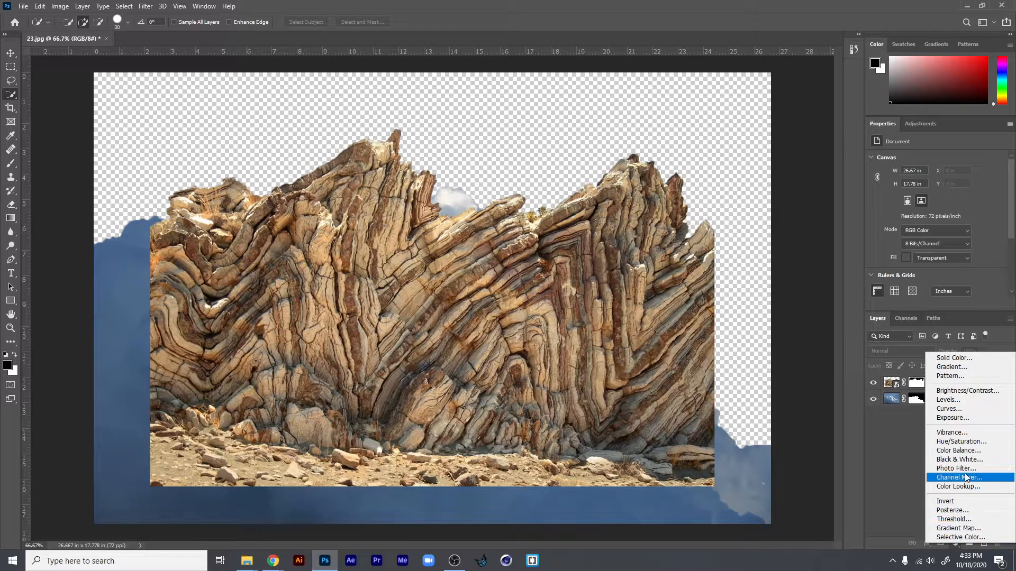
{"action": "left_click", "coordinate": [964, 360]}
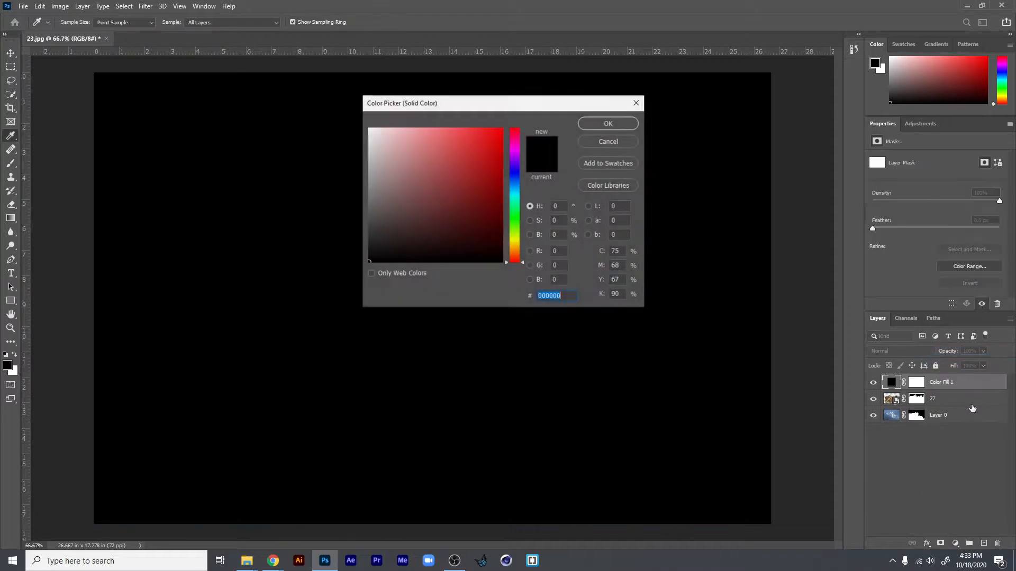
{"action": "left_click_drag", "start_coordinate": [433, 170], "coordinate": [470, 139]}
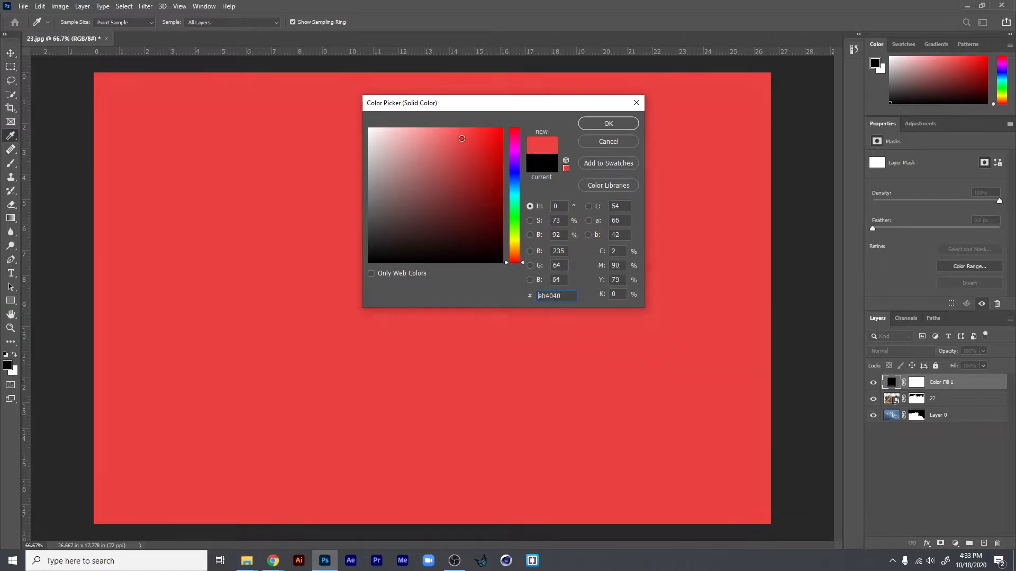
{"action": "left_click", "coordinate": [436, 128]}
{"action": "left_click", "coordinate": [609, 123]}
{"action": "left_click_drag", "start_coordinate": [947, 382], "coordinate": [970, 428]}
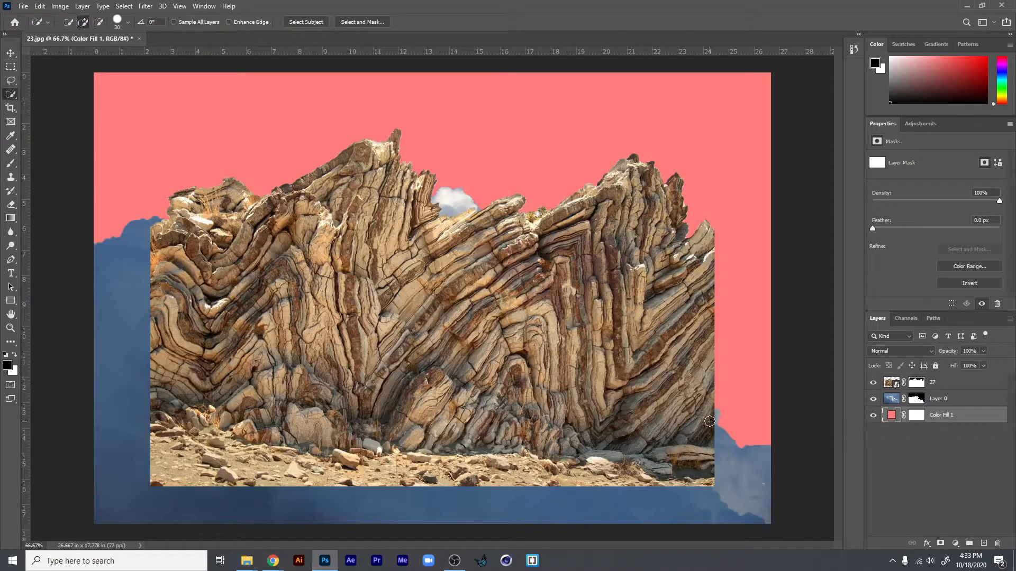
Scale the rock layer down to about 13.8 by 9.2 in and position it in the lower middle of the canvas.
{"action": "key", "text": "v"}
{"action": "left_click_drag", "start_coordinate": [491, 368], "coordinate": [500, 396]}
{"action": "key", "text": "ctrl+t"}
{"action": "left_click_drag", "start_coordinate": [732, 136], "coordinate": [518, 279]}
{"action": "left_click_drag", "start_coordinate": [401, 423], "coordinate": [510, 392]}
{"action": "key", "text": "Return"}
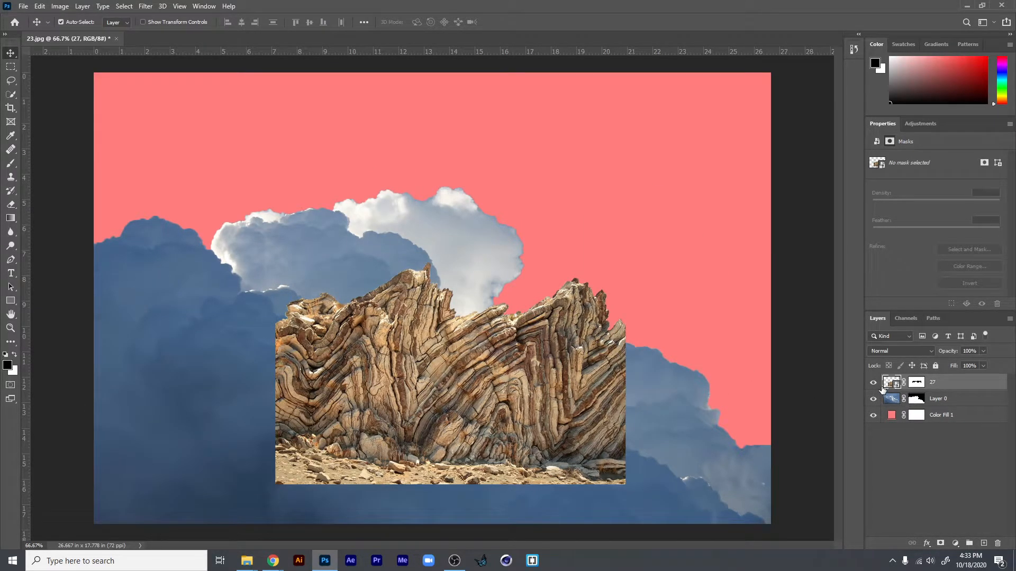
Add a Black & White adjustment layer and place it directly beneath the rock layer.
{"action": "left_click", "coordinate": [921, 125]}
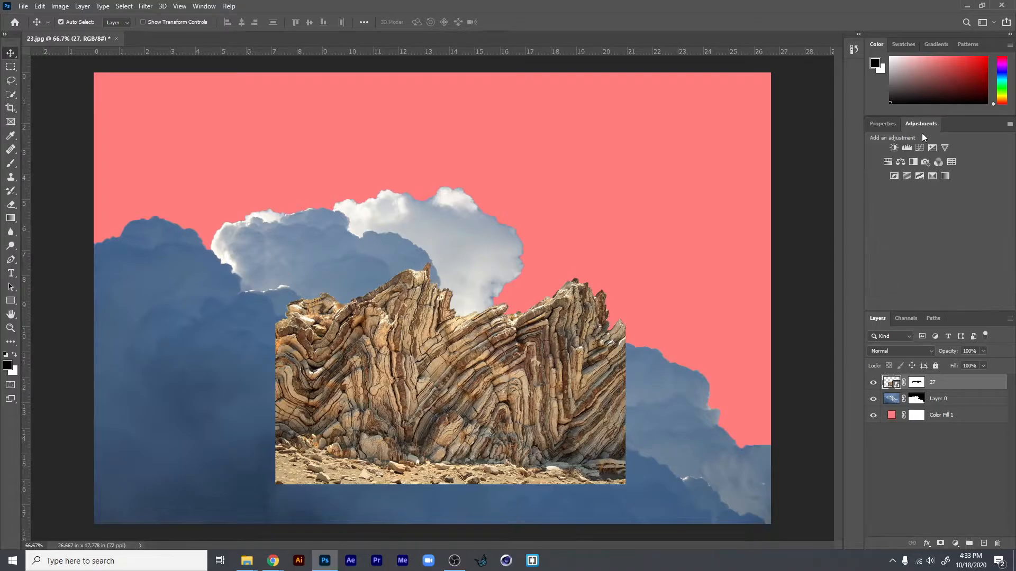
{"action": "left_click", "coordinate": [912, 160]}
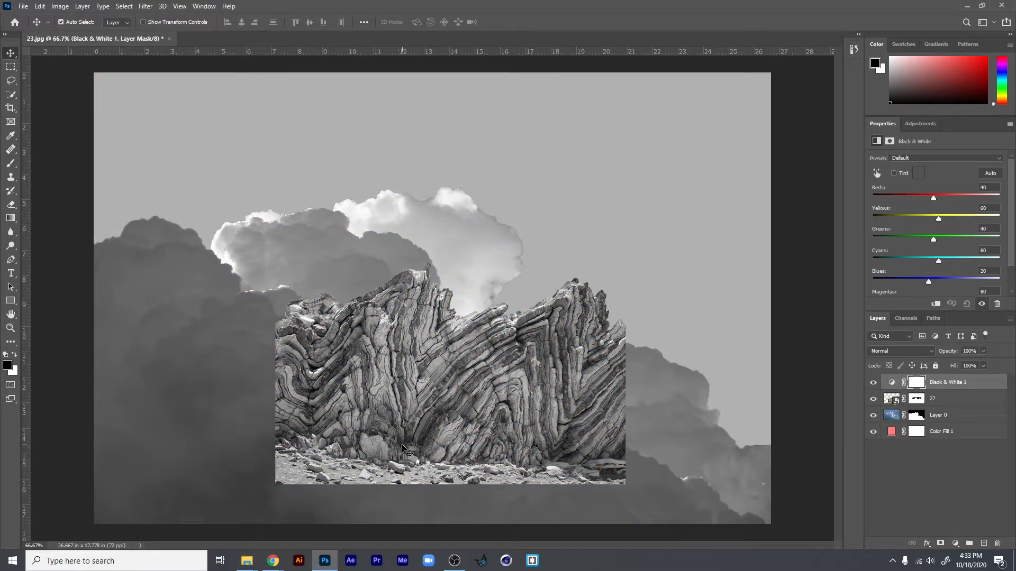
{"action": "left_click_drag", "start_coordinate": [959, 383], "coordinate": [957, 407]}
Rename layer 27 to Rock and Layer 0 to Clouds.
{"action": "left_click", "coordinate": [935, 386]}
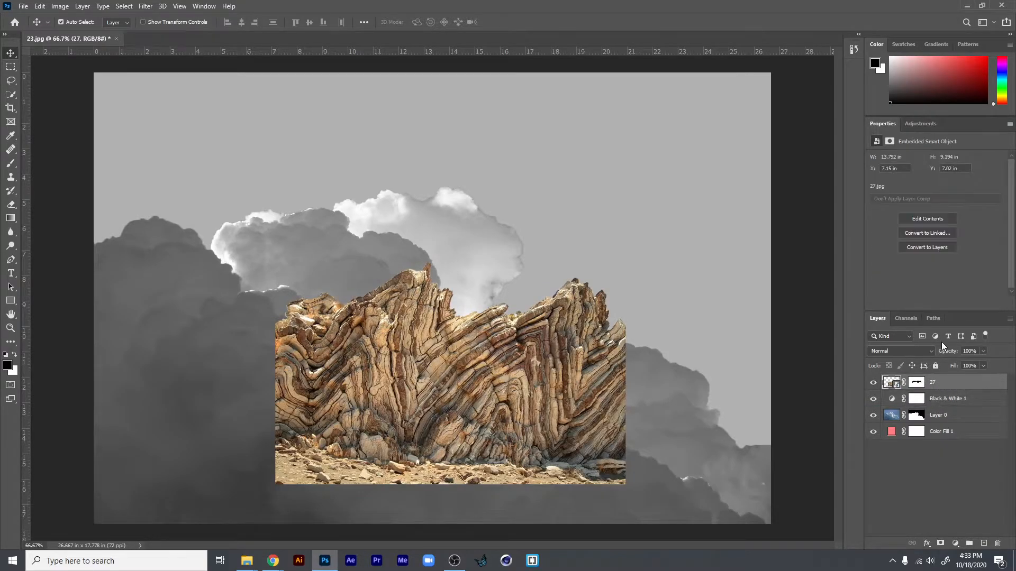
{"action": "double_click", "coordinate": [933, 382]}
{"action": "type", "text": "Rock"}
{"action": "key", "text": "Return"}
{"action": "double_click", "coordinate": [938, 418]}
{"action": "type", "text": "Clouds"}
{"action": "key", "text": "Return"}
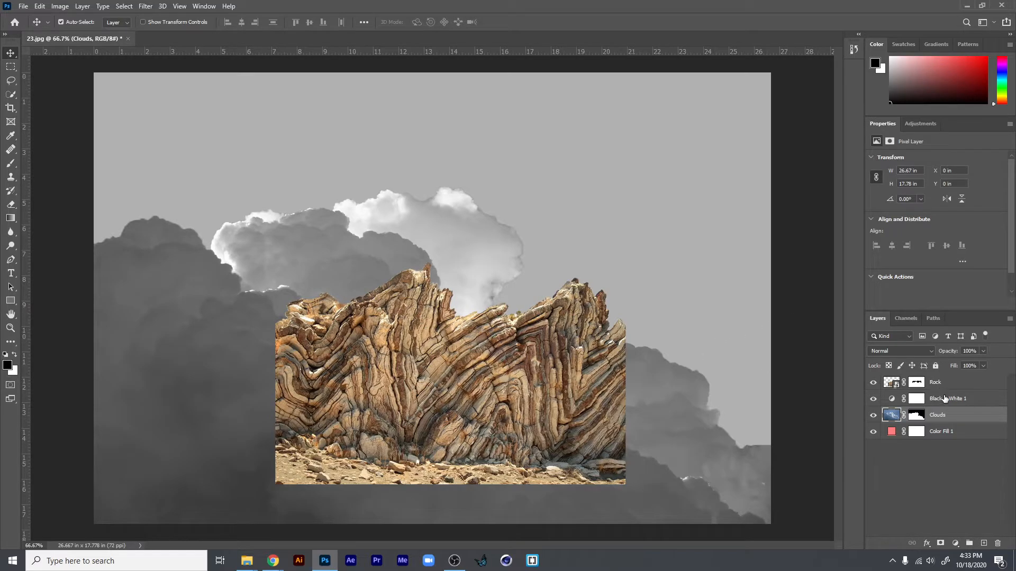
Move the Black & White adjustment above the Rock layer and clip it to that layer.
{"action": "left_click_drag", "start_coordinate": [952, 401], "coordinate": [964, 379]}
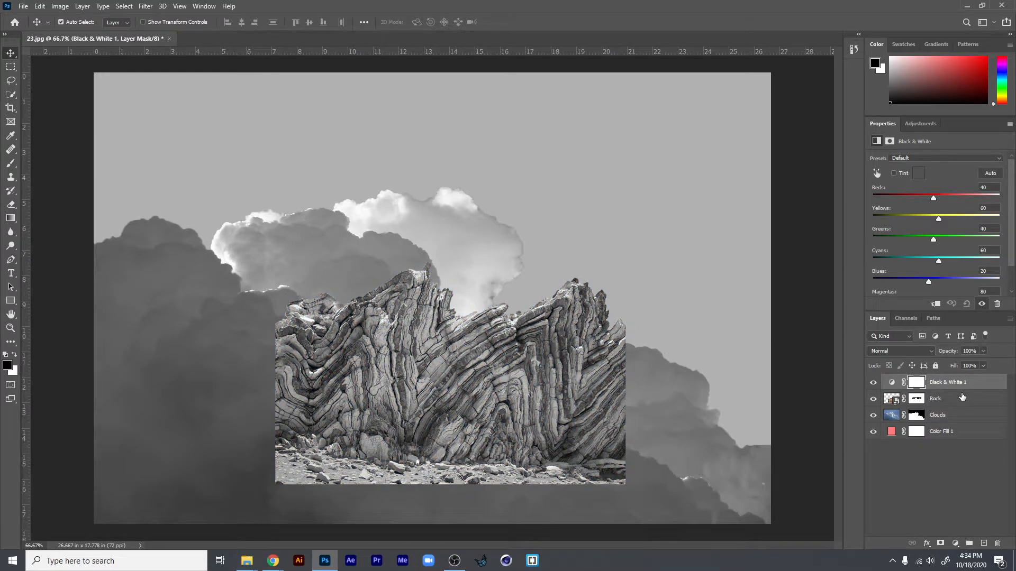
{"action": "right_click", "coordinate": [984, 387]}
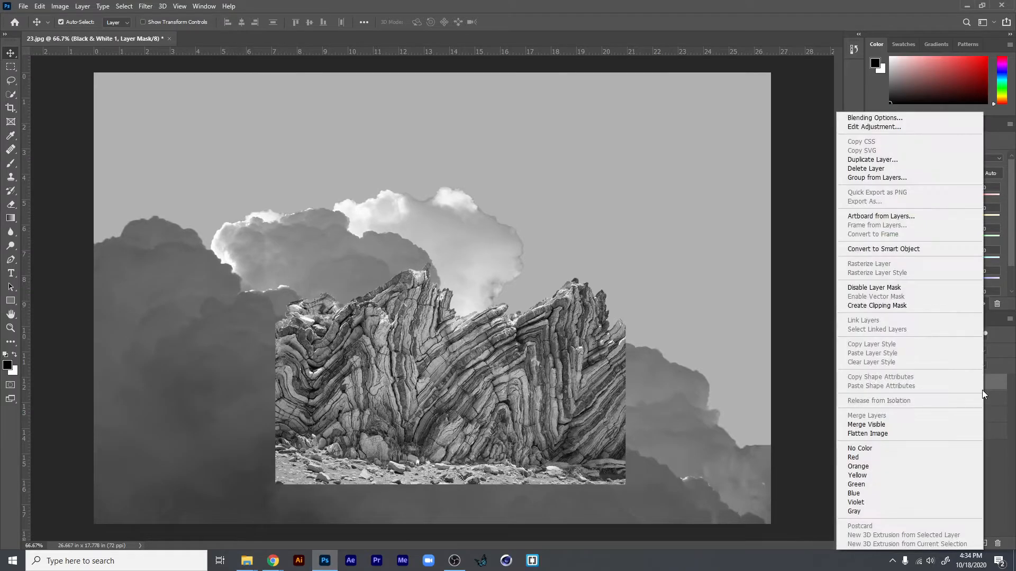
{"action": "left_click", "coordinate": [905, 306]}
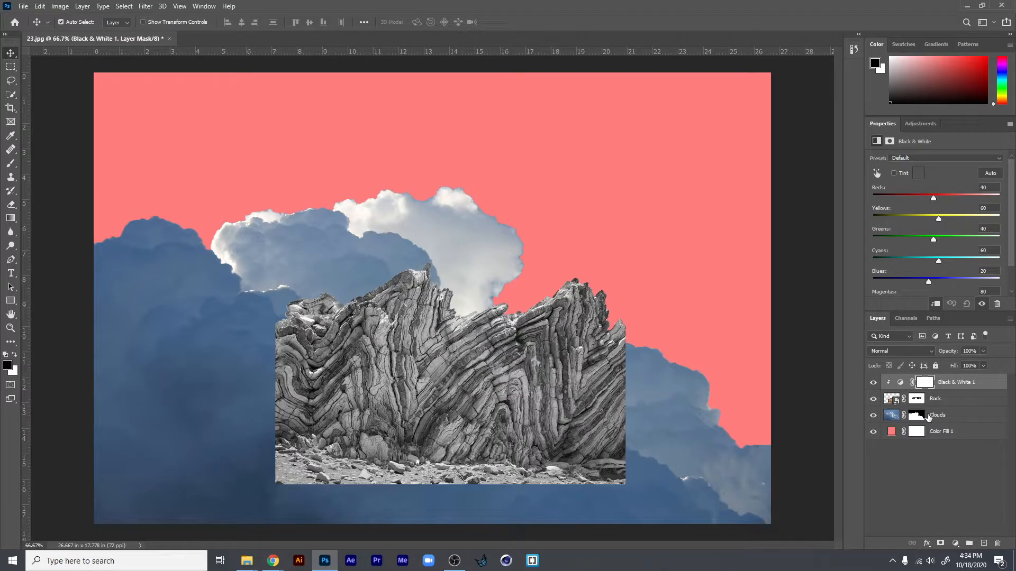
Duplicate the Rock layer above the Black & White adjustment and shift the copy up and right to about X 11.15 in, Y 3.54 in.
{"action": "left_click", "coordinate": [969, 406]}
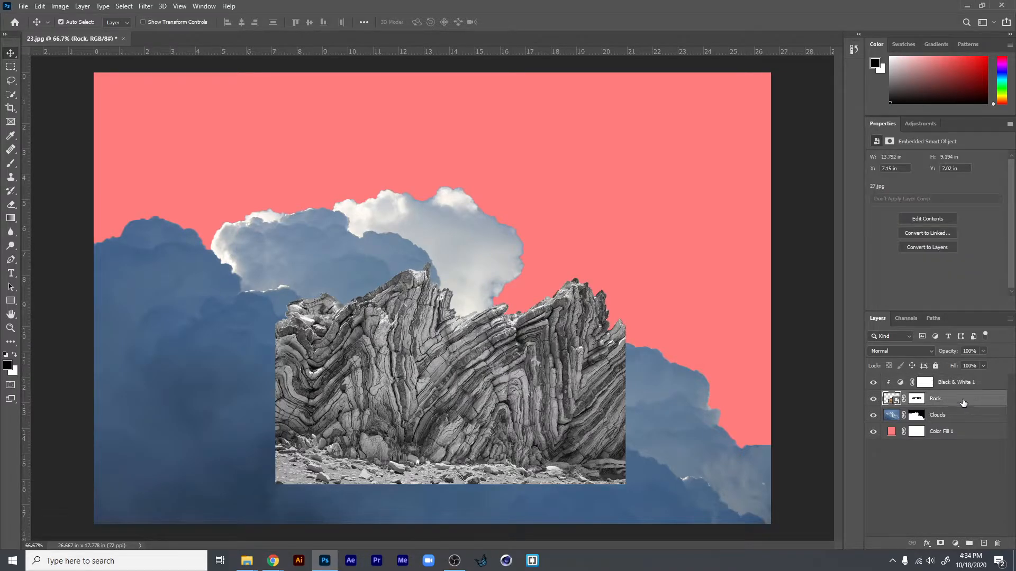
{"action": "key", "text": "ctrl+j"}
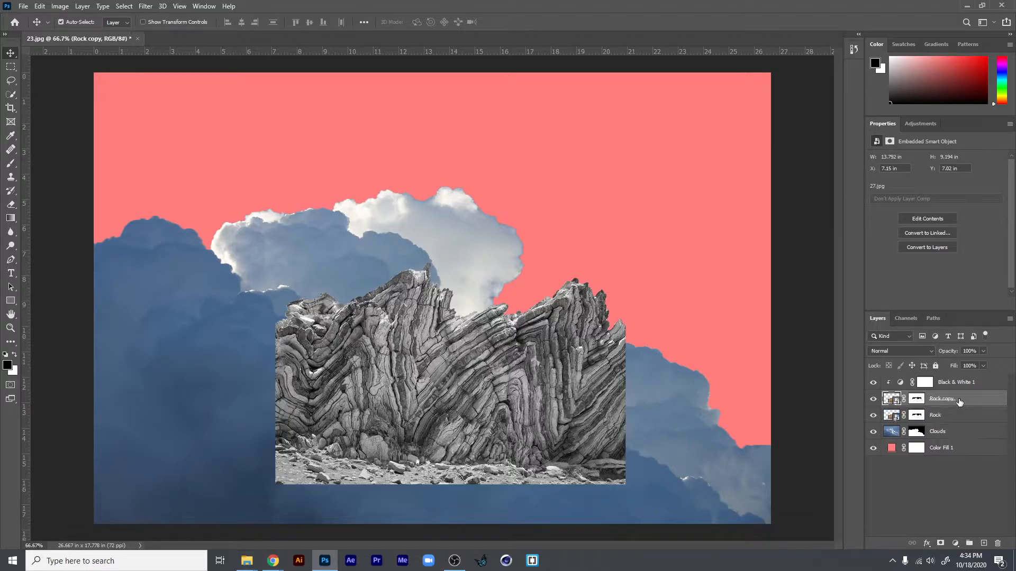
{"action": "left_click_drag", "start_coordinate": [960, 401], "coordinate": [959, 381]}
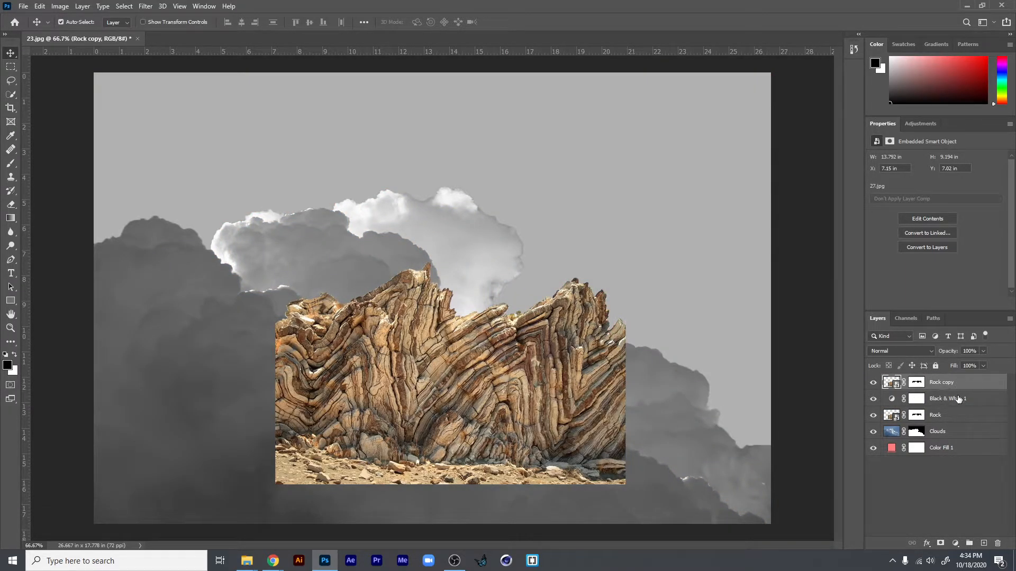
{"action": "left_click", "coordinate": [977, 400]}
{"action": "left_click_drag", "start_coordinate": [546, 380], "coordinate": [648, 291]}
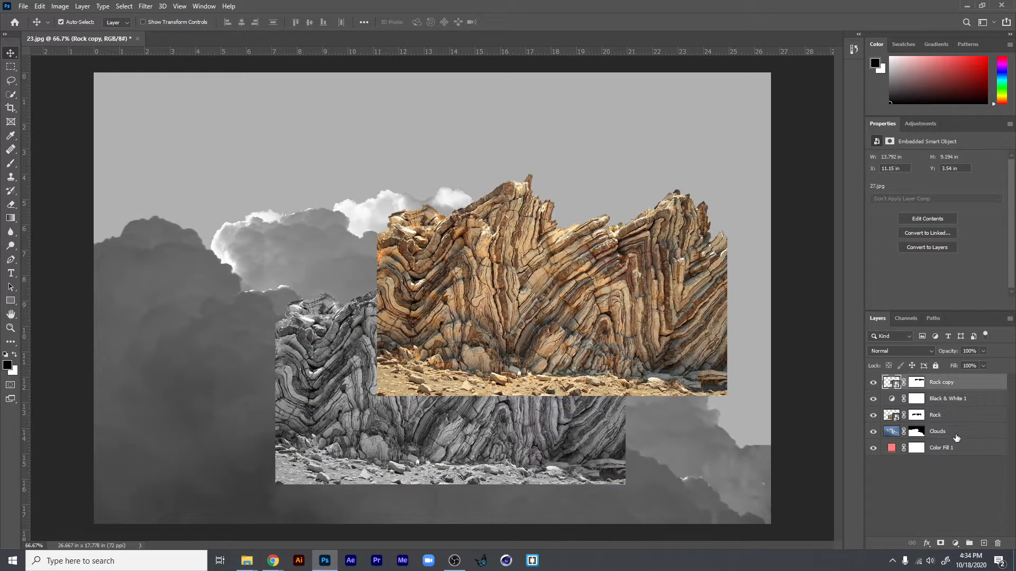
Clip the Black & White adjustment to the original Rock layer again and lower the adjustment's opacity to 53%.
{"action": "left_click", "coordinate": [968, 400]}
{"action": "right_click", "coordinate": [972, 398]}
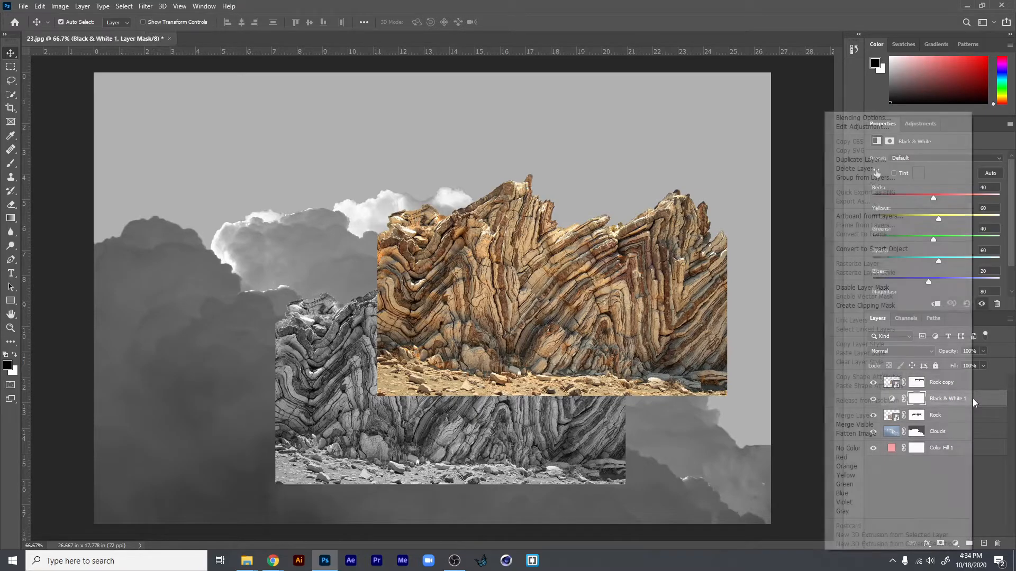
{"action": "left_click", "coordinate": [919, 305]}
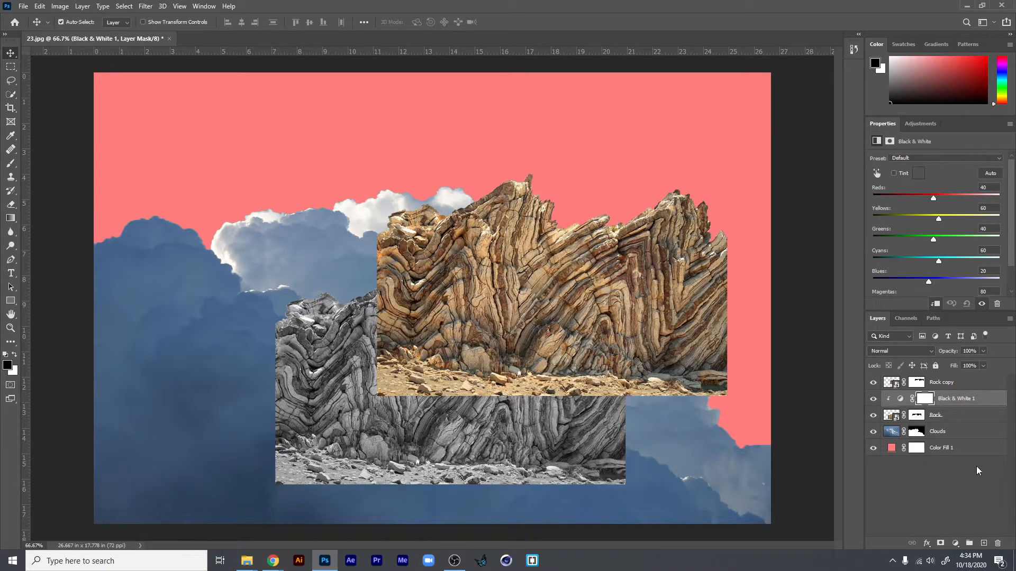
{"action": "left_click", "coordinate": [918, 125]}
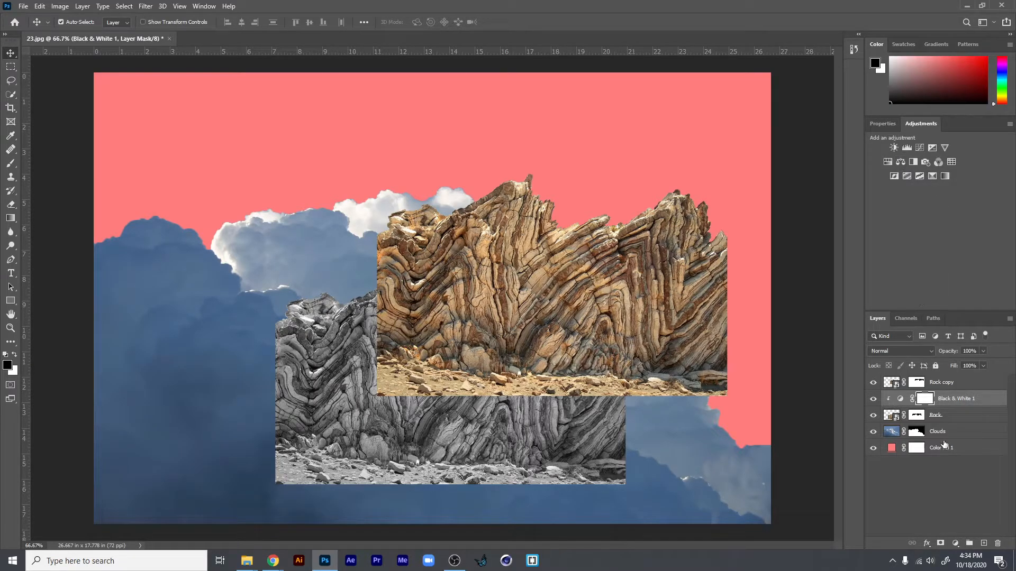
{"action": "left_click", "coordinate": [970, 402]}
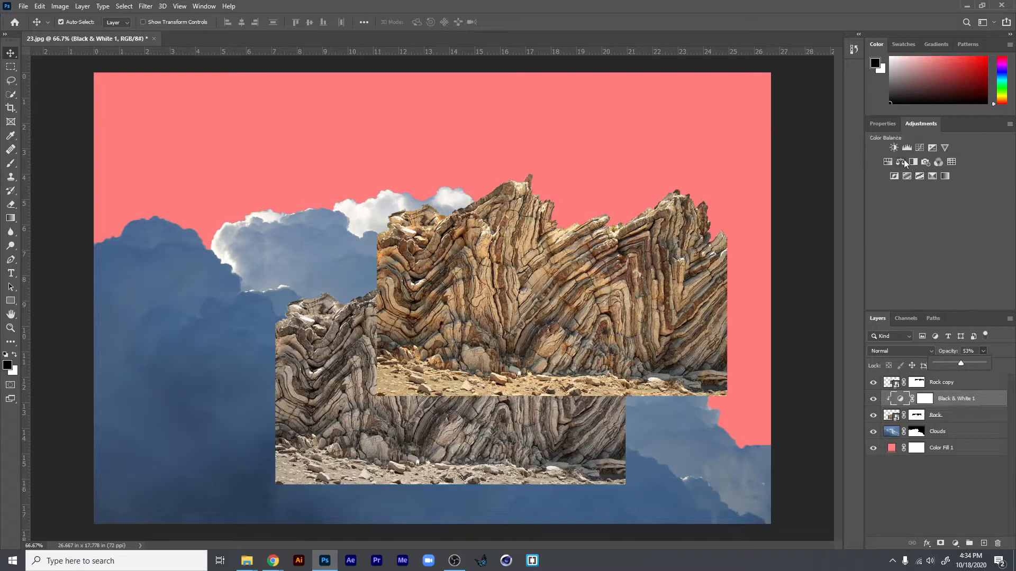
Add a Hue/Saturation adjustment above Black & White, colorized with hue 90 and saturation 66, and clip it to the Rock layer.
{"action": "left_click", "coordinate": [887, 161]}
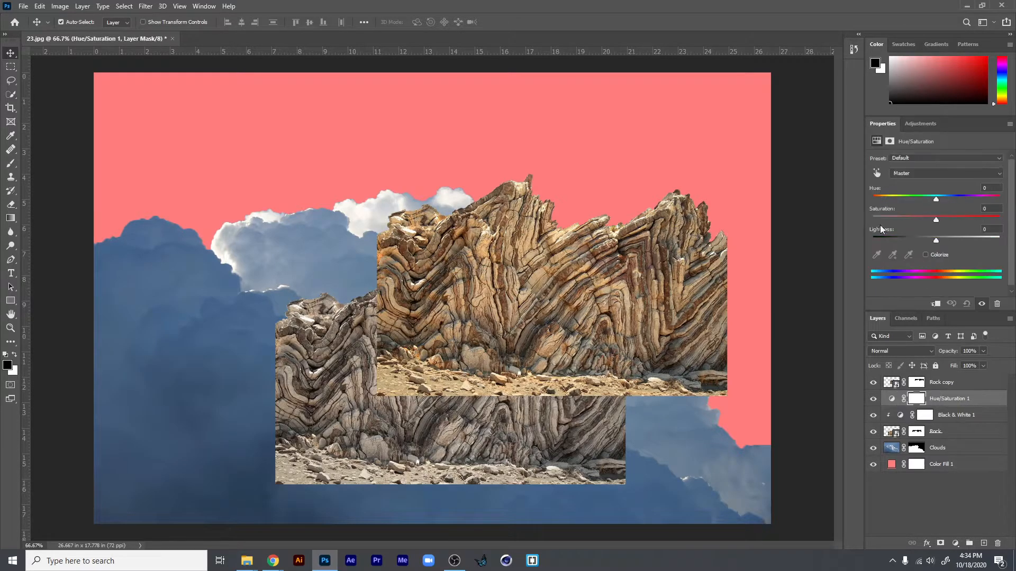
{"action": "left_click", "coordinate": [925, 255]}
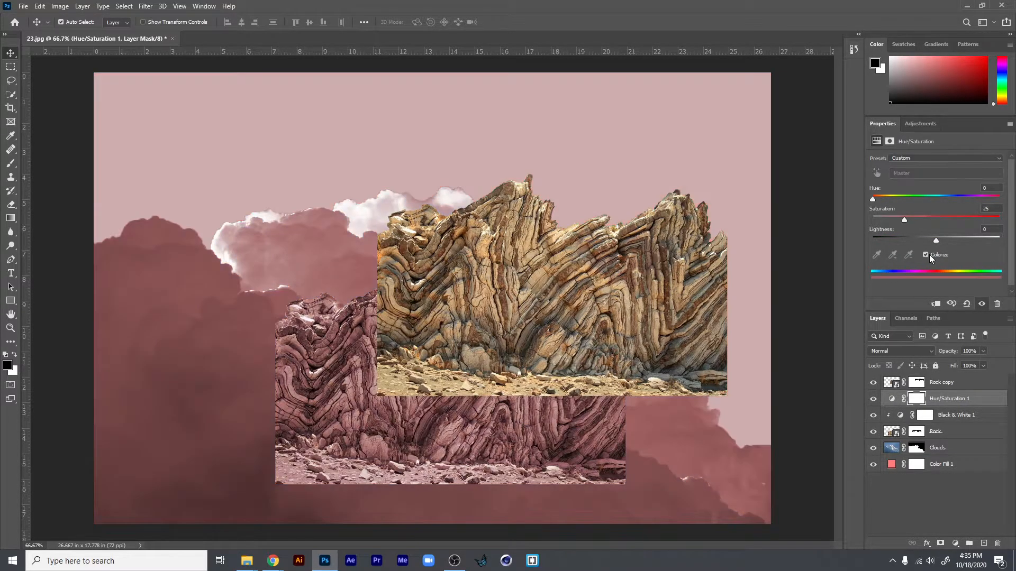
{"action": "left_click_drag", "start_coordinate": [955, 200], "coordinate": [904, 196]}
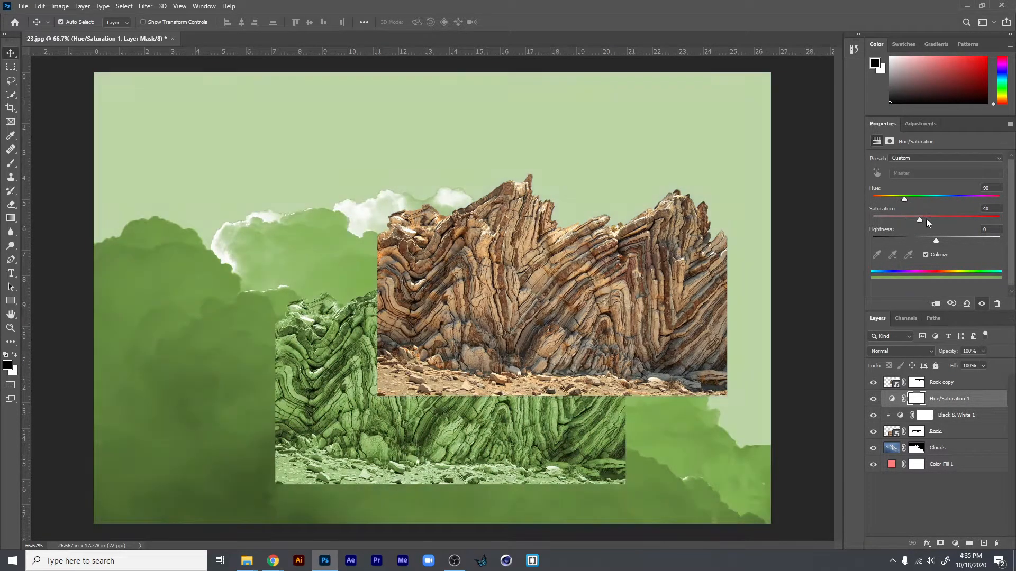
{"action": "left_click", "coordinate": [949, 219]}
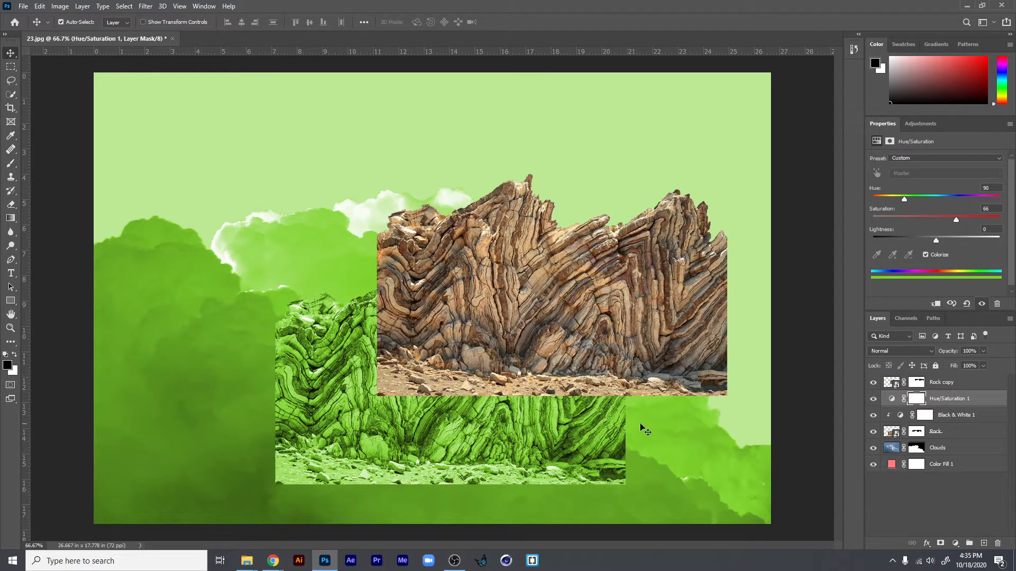
{"action": "right_click", "coordinate": [983, 404]}
{"action": "left_click", "coordinate": [921, 311]}
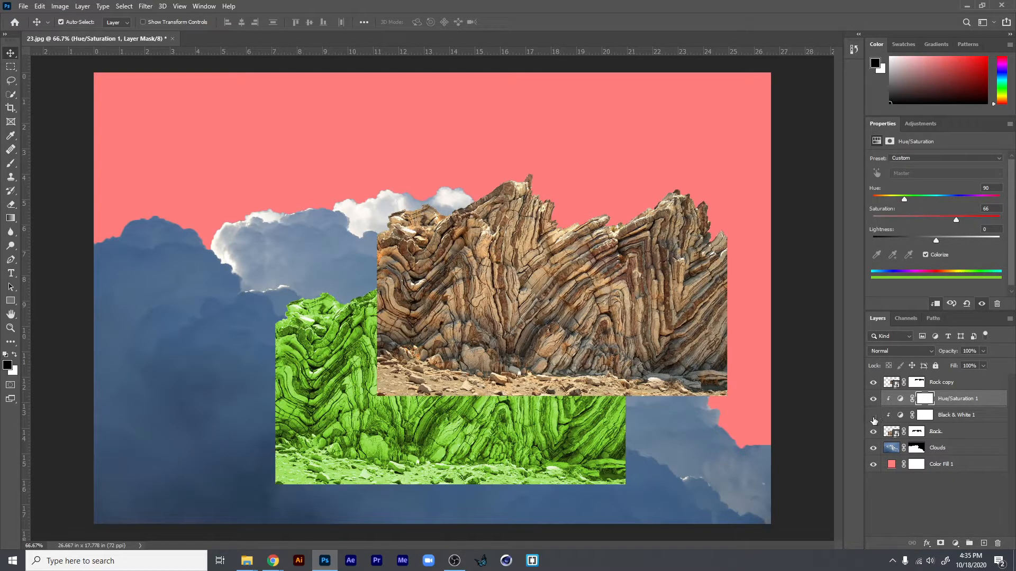
Delete the Black & White adjustment layer from above the Rock layer.
{"action": "left_click", "coordinate": [941, 418]}
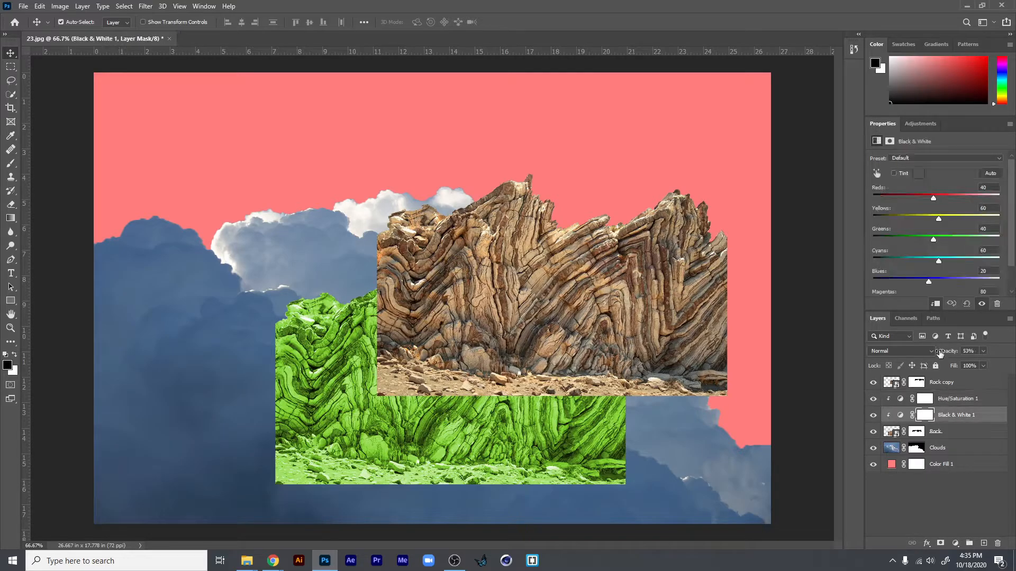
{"action": "left_click", "coordinate": [876, 418]}
{"action": "left_click", "coordinate": [875, 418]}
{"action": "left_click", "coordinate": [952, 415]}
{"action": "key", "text": "Delete"}
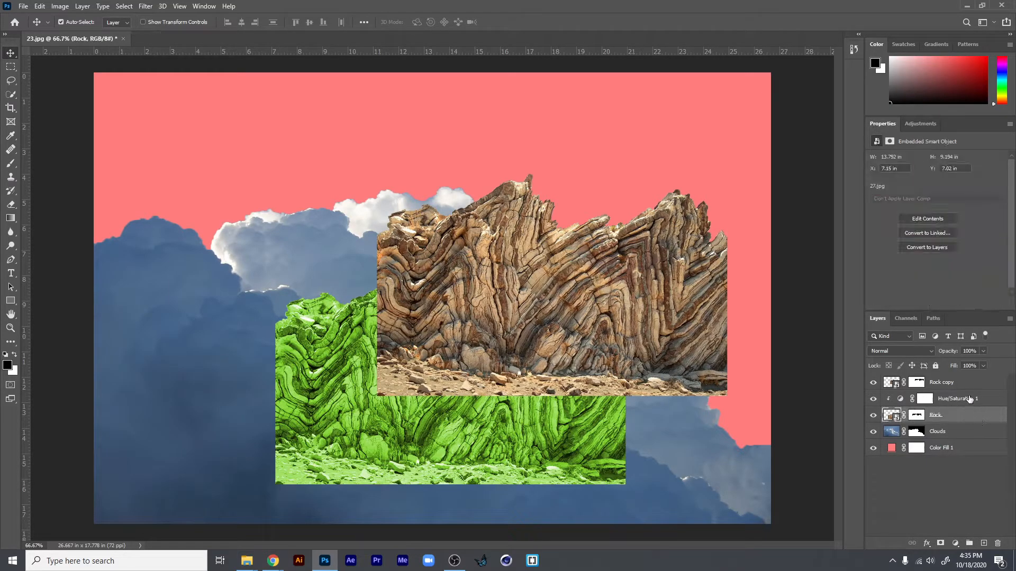
Add a Brightness/Contrast adjustment with brightness 76 above the Hue/Saturation layer and clip it to the Rock layer.
{"action": "left_click", "coordinate": [969, 398]}
{"action": "left_click", "coordinate": [921, 124]}
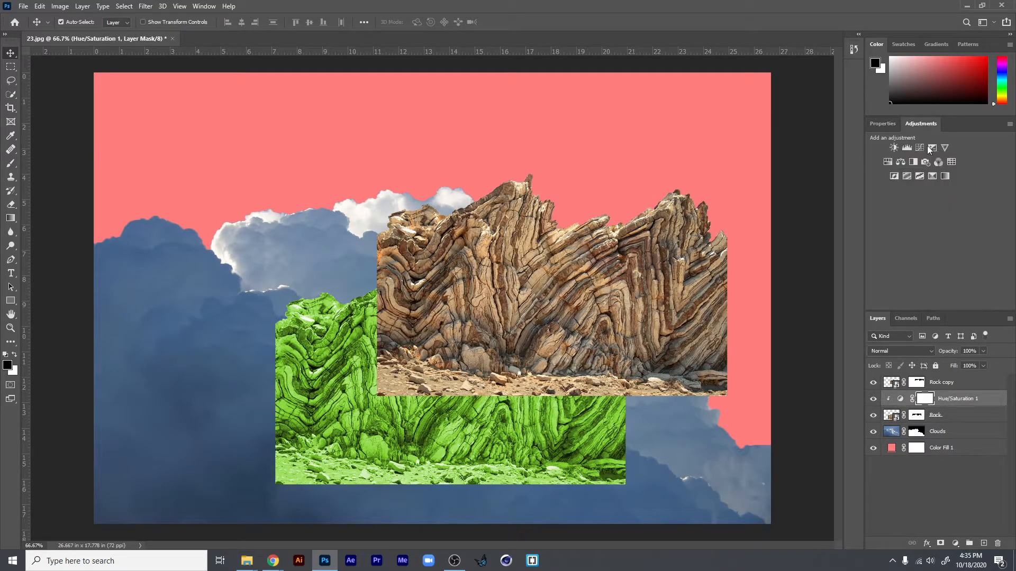
{"action": "left_click", "coordinate": [893, 148]}
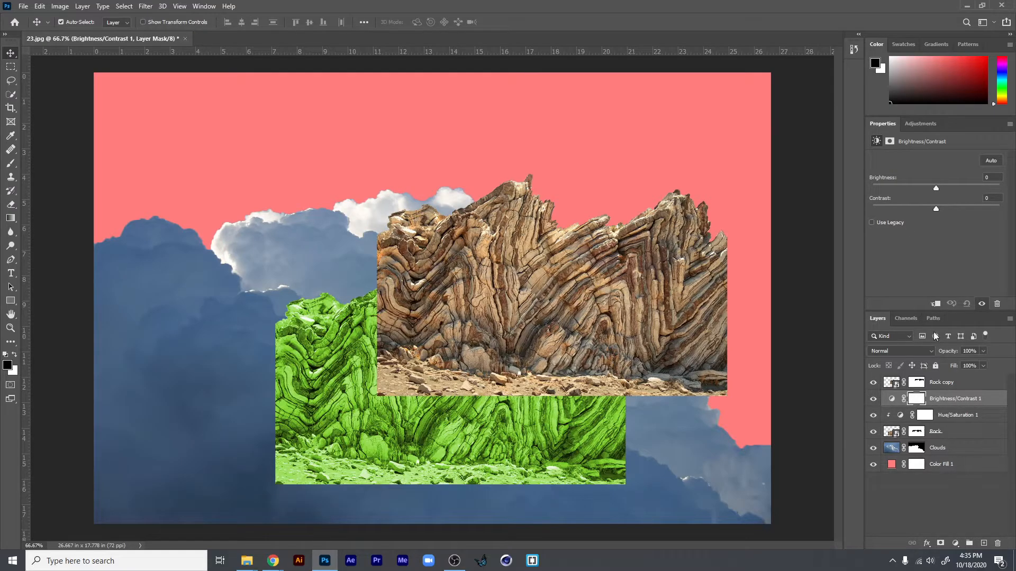
{"action": "left_click_drag", "start_coordinate": [943, 189], "coordinate": [980, 190]}
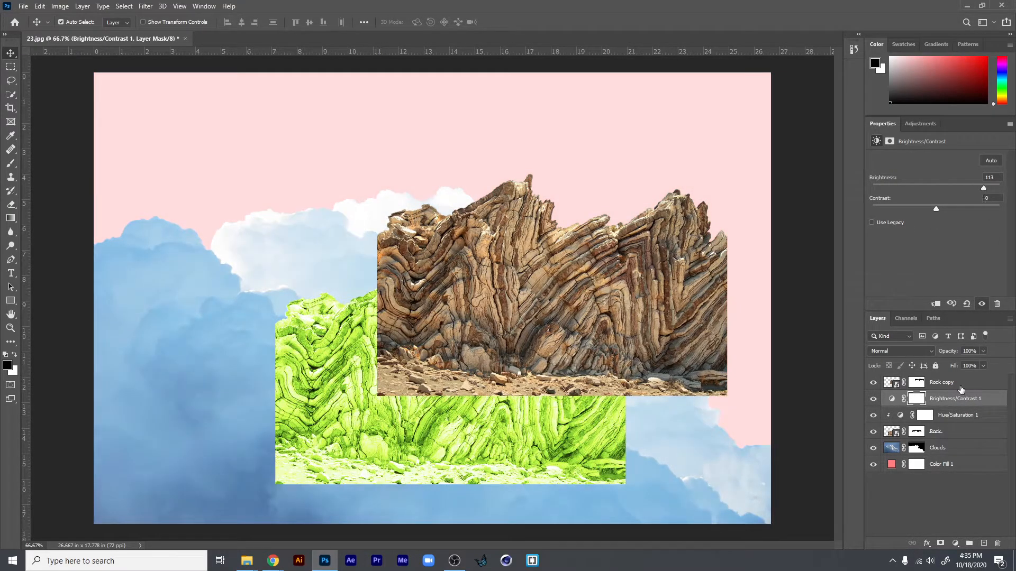
{"action": "right_click", "coordinate": [964, 401]}
{"action": "left_click", "coordinate": [893, 305]}
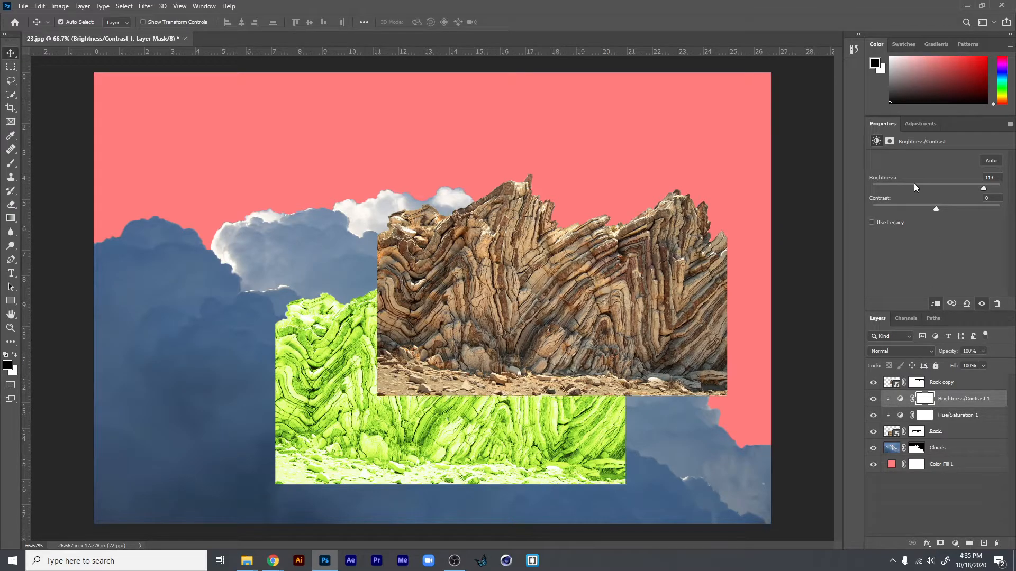
{"action": "left_click_drag", "start_coordinate": [937, 187], "coordinate": [970, 197]}
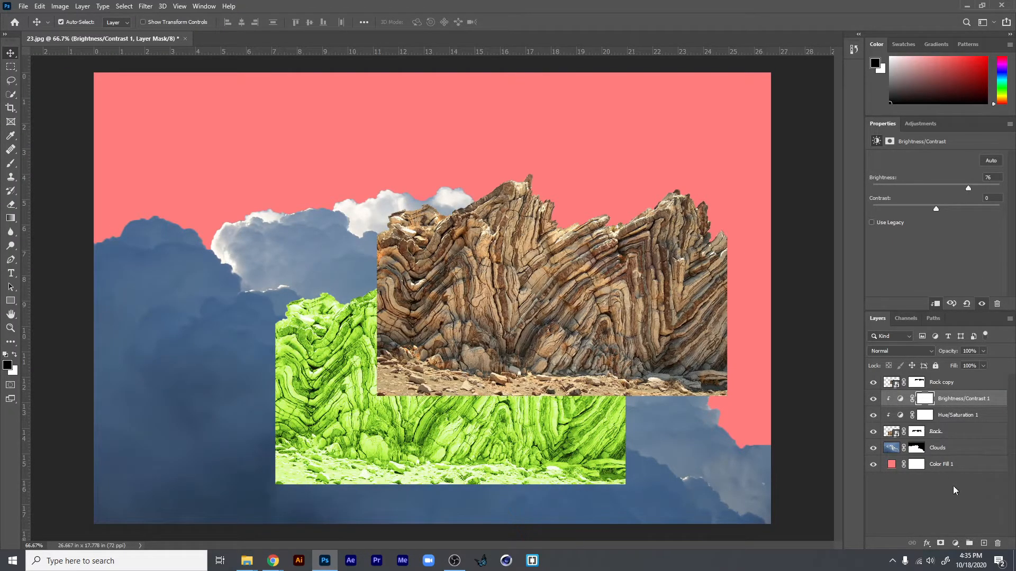
Add a Gradient Map adjustment directly above the Clouds layer and open its gradient for editing.
{"action": "left_click", "coordinate": [966, 386]}
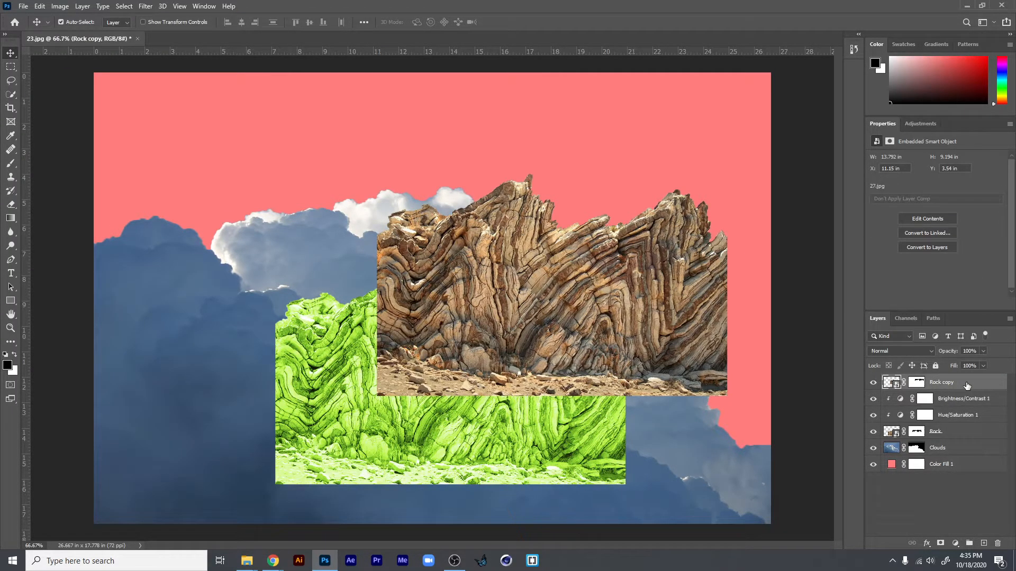
{"action": "left_click", "coordinate": [948, 450]}
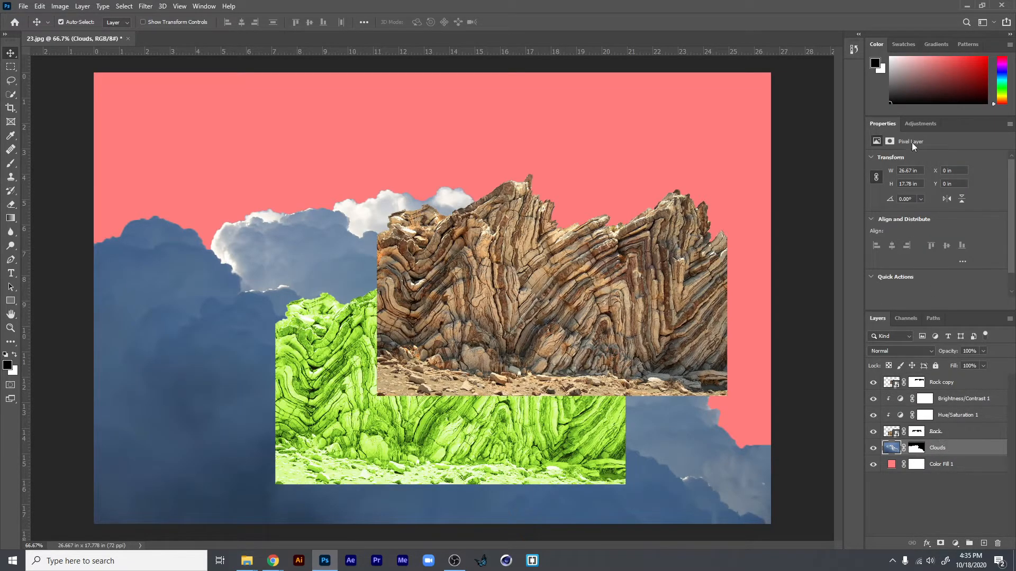
{"action": "left_click", "coordinate": [920, 124]}
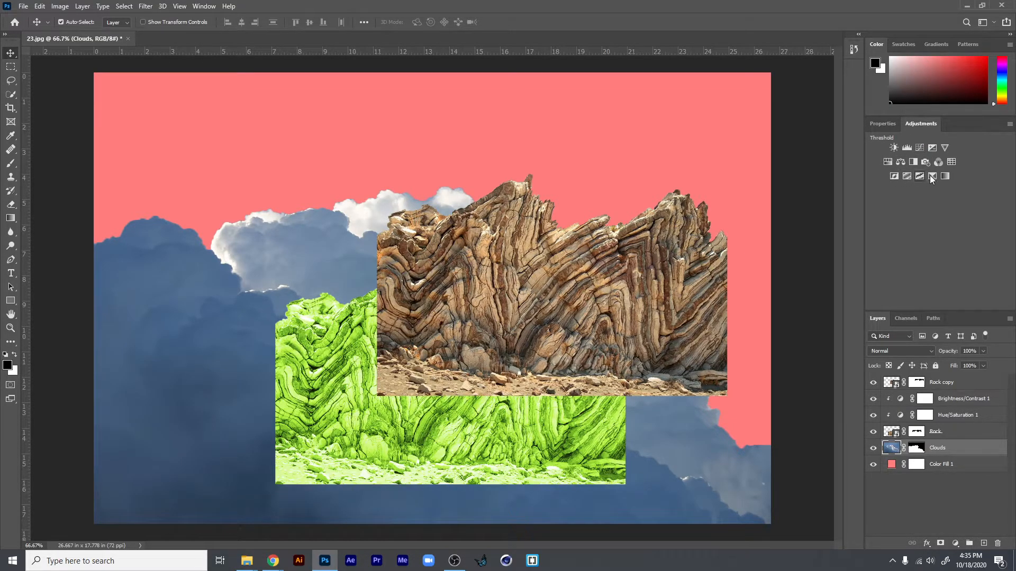
{"action": "left_click", "coordinate": [945, 176]}
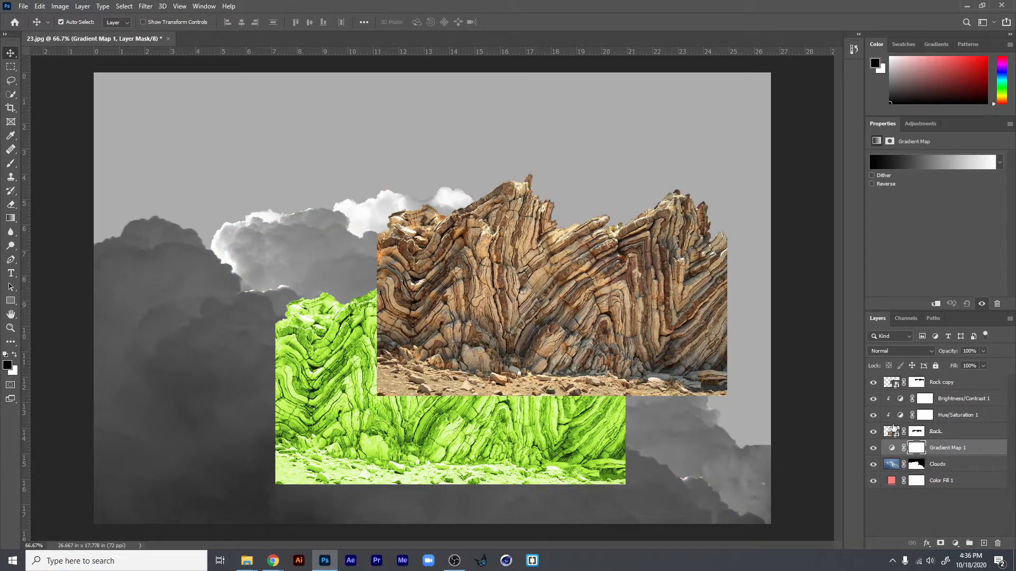
{"action": "left_click", "coordinate": [879, 166]}
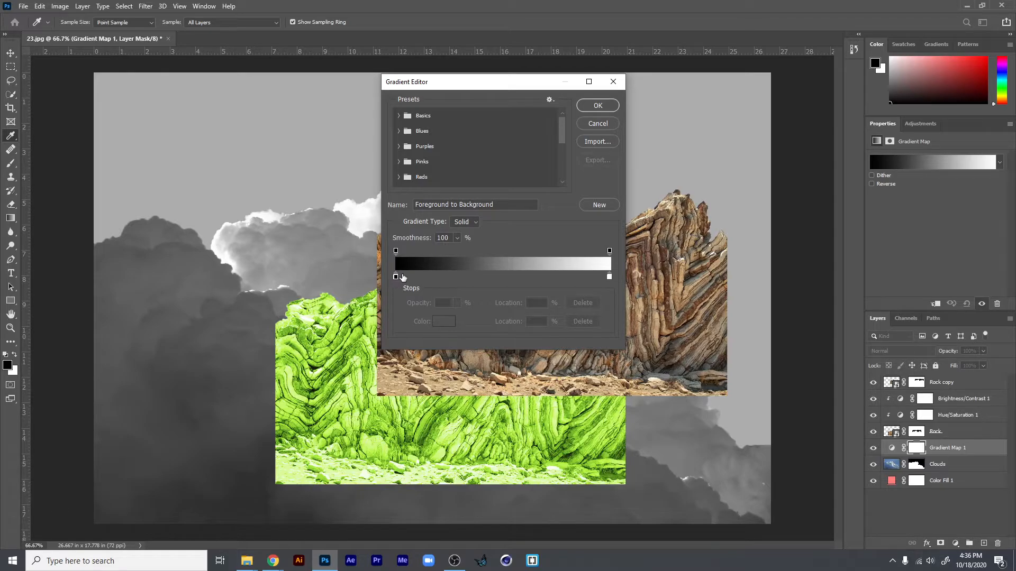
Change the gradient's black start stop to pure red.
{"action": "left_click", "coordinate": [396, 278]}
{"action": "left_click", "coordinate": [437, 323]}
{"action": "left_click_drag", "start_coordinate": [415, 249], "coordinate": [503, 127]}
{"action": "left_click", "coordinate": [593, 120]}
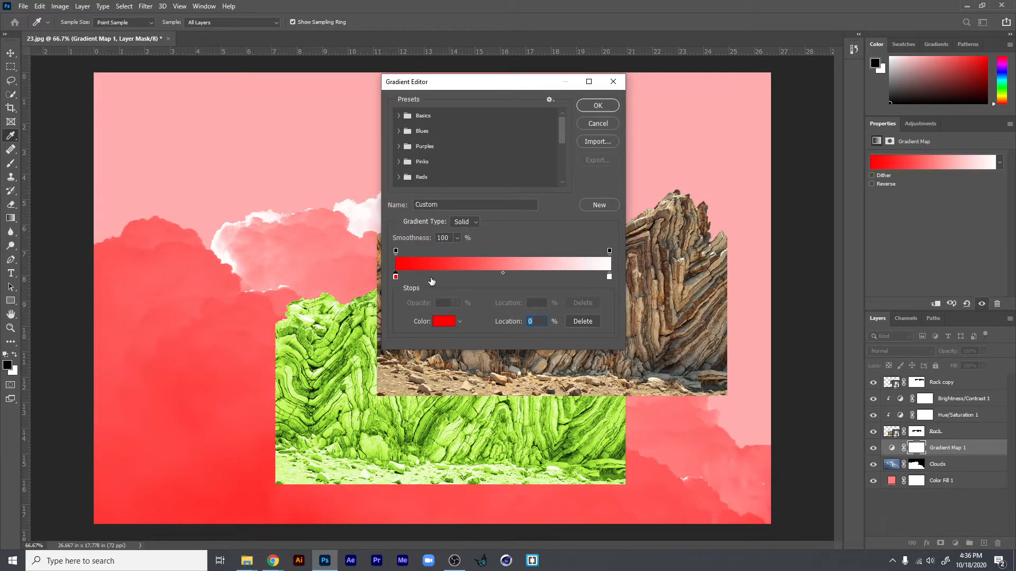
Change the gradient's white end stop to orange e27500.
{"action": "double_click", "coordinate": [609, 276]}
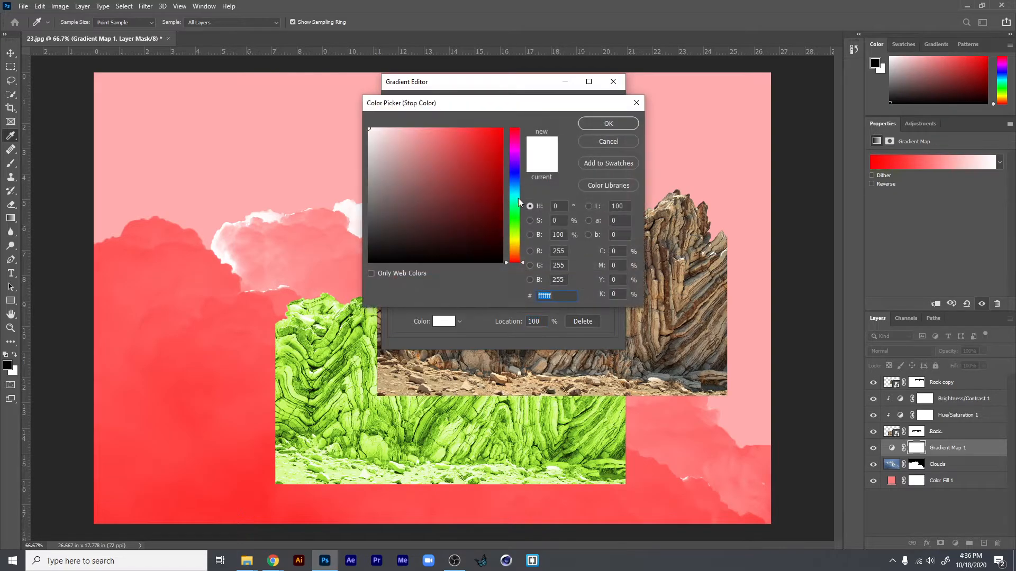
{"action": "mouse_move", "coordinate": [518, 221]}
{"action": "left_mouse_down"}
{"action": "mouse_move", "coordinate": [516, 245]}
{"action": "mouse_move", "coordinate": [499, 222]}
{"action": "mouse_move", "coordinate": [521, 143]}
{"action": "left_mouse_up"}
{"action": "left_click", "coordinate": [520, 250]}
{"action": "left_click", "coordinate": [519, 251]}
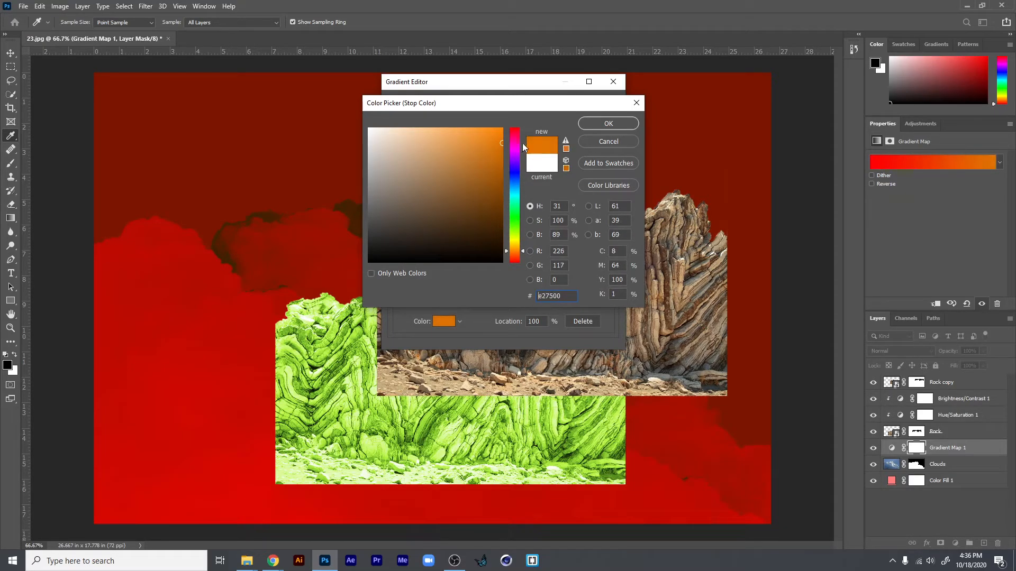
{"action": "left_click", "coordinate": [603, 126]}
Replace the gradient's red stop with a dark blue 06396c stop at location 2% and apply the gradient.
{"action": "double_click", "coordinate": [395, 276]}
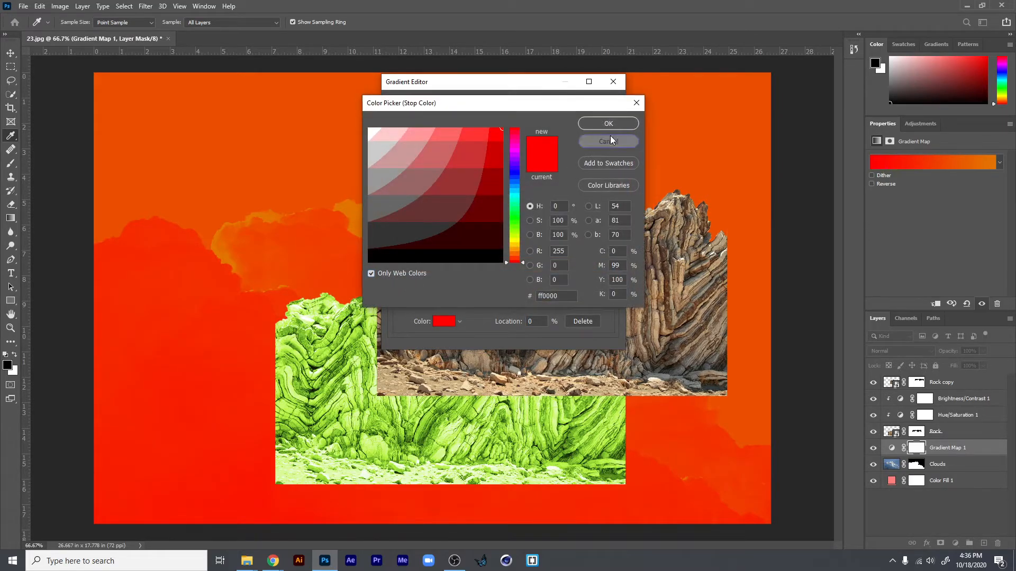
{"action": "left_click", "coordinate": [611, 139]}
{"action": "left_click_drag", "start_coordinate": [395, 277], "coordinate": [400, 299]}
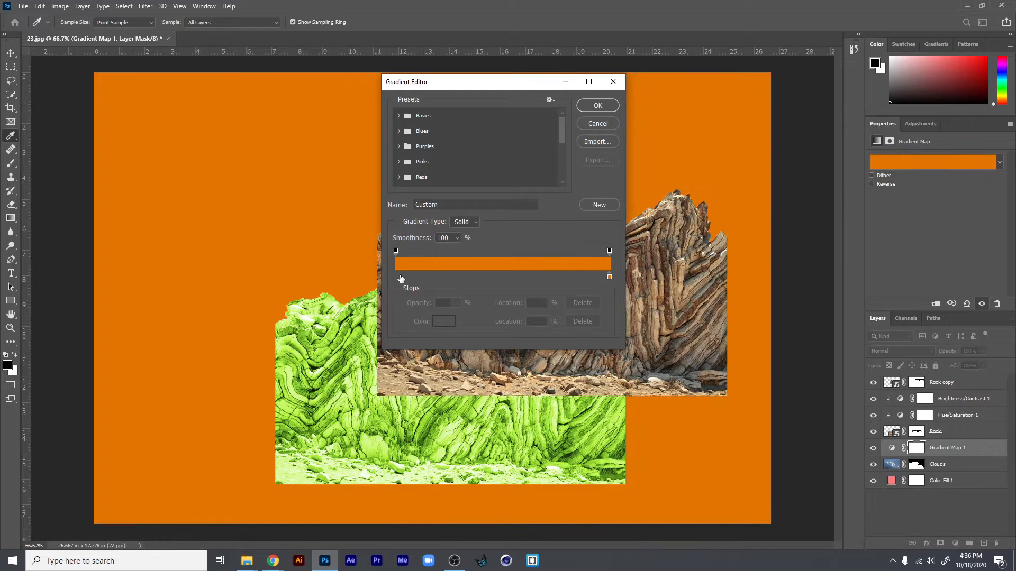
{"action": "left_click", "coordinate": [400, 277]}
{"action": "double_click", "coordinate": [400, 277]}
{"action": "left_click", "coordinate": [512, 194]}
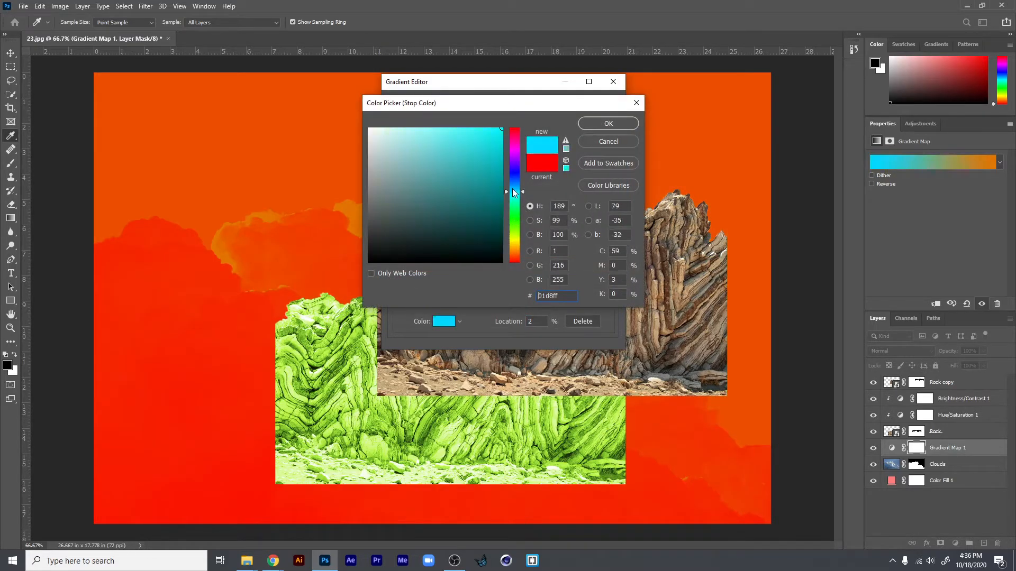
{"action": "type", "text": "0c7b93"}
{"action": "left_click", "coordinate": [513, 184]}
{"action": "mouse_move", "coordinate": [495, 218]}
{"action": "left_mouse_down"}
{"action": "mouse_move", "coordinate": [501, 228]}
{"action": "mouse_move", "coordinate": [495, 205]}
{"action": "left_mouse_up"}
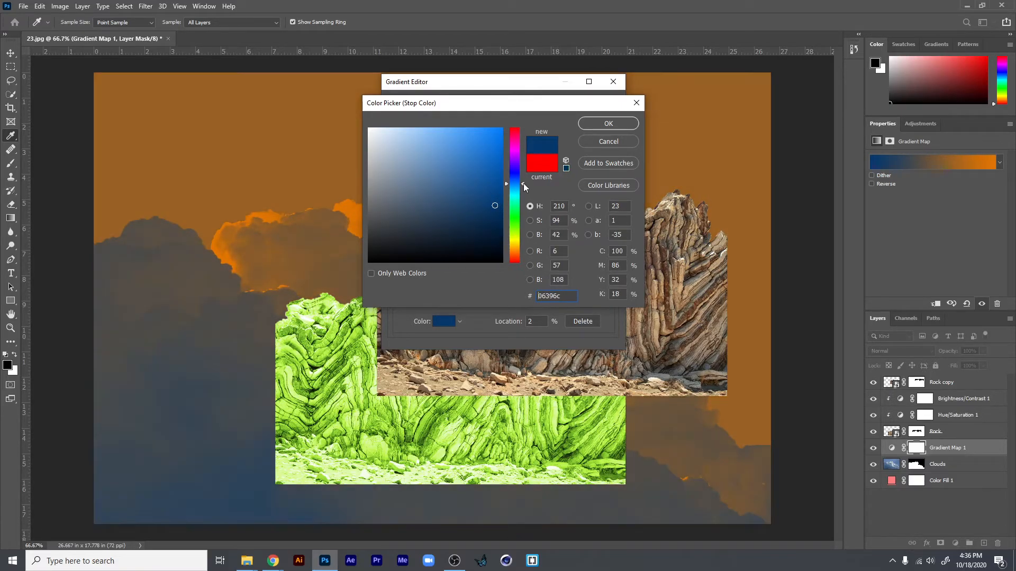
{"action": "left_click", "coordinate": [614, 123]}
{"action": "left_click", "coordinate": [598, 105]}
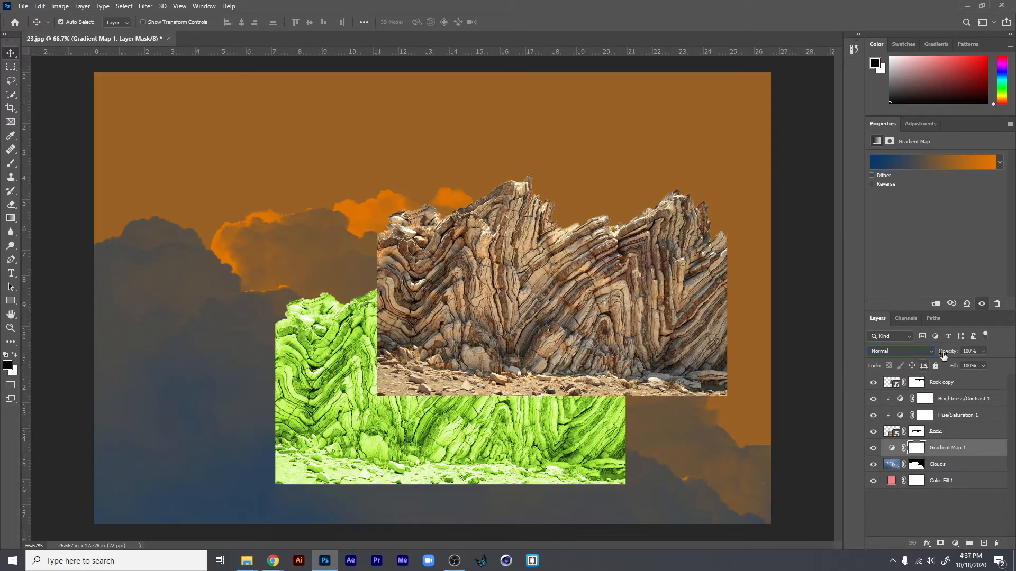
Lower the Gradient Map adjustment's opacity to 66% and clip it to the Clouds layer.
{"action": "left_click", "coordinate": [982, 352]}
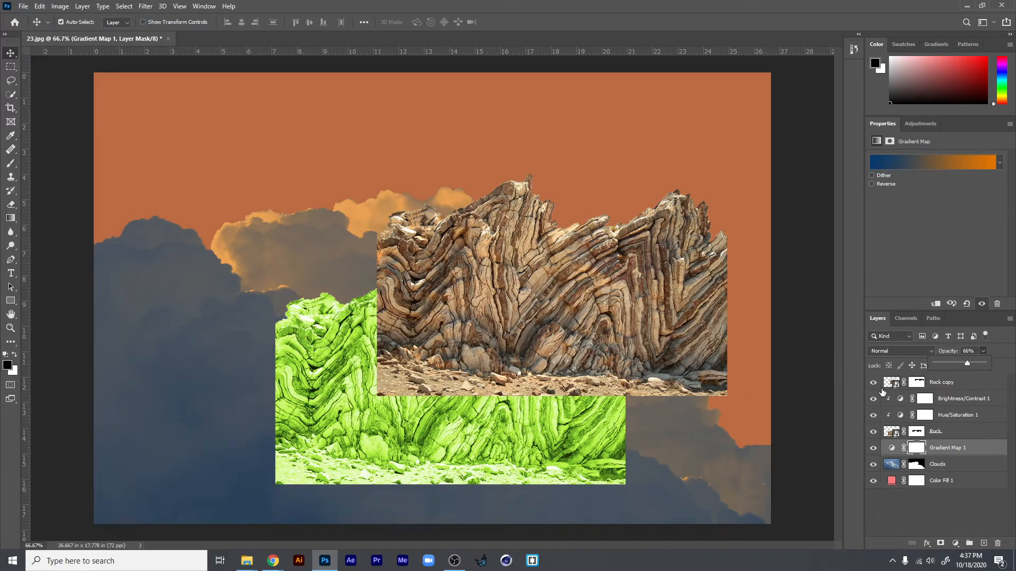
{"action": "right_click", "coordinate": [979, 449]}
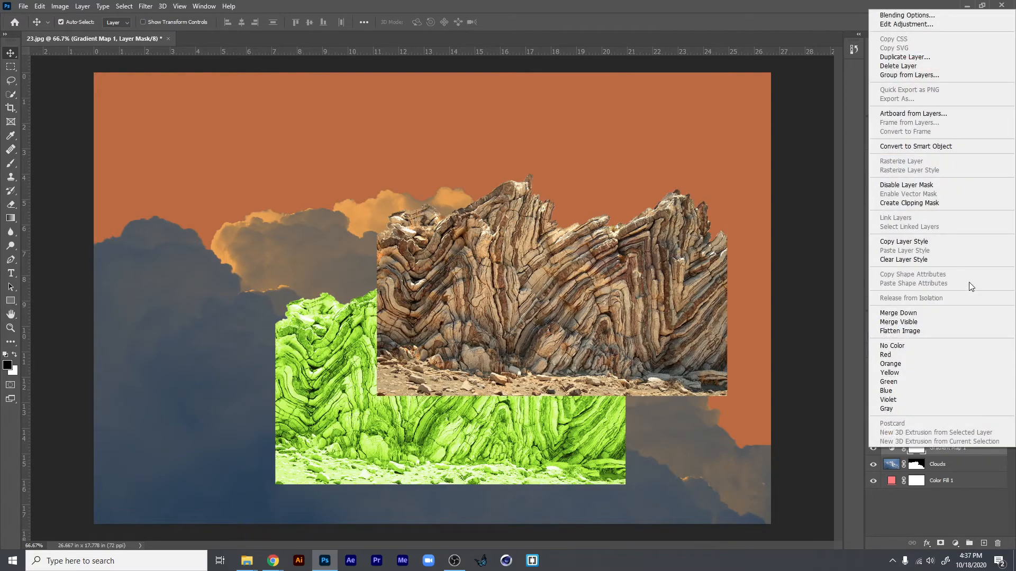
{"action": "left_click", "coordinate": [971, 204]}
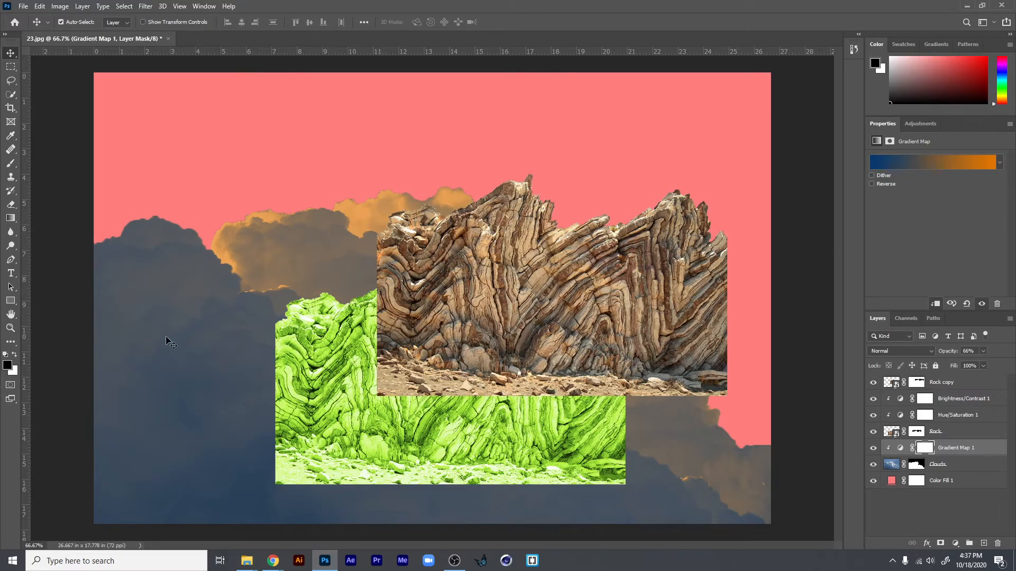
Turn the green Rock layer upside down and align it beneath the Rock copy at about X 11.15 in, Y 8.13 in.
{"action": "left_click", "coordinate": [384, 449]}
{"action": "key", "text": "ctrl+t"}
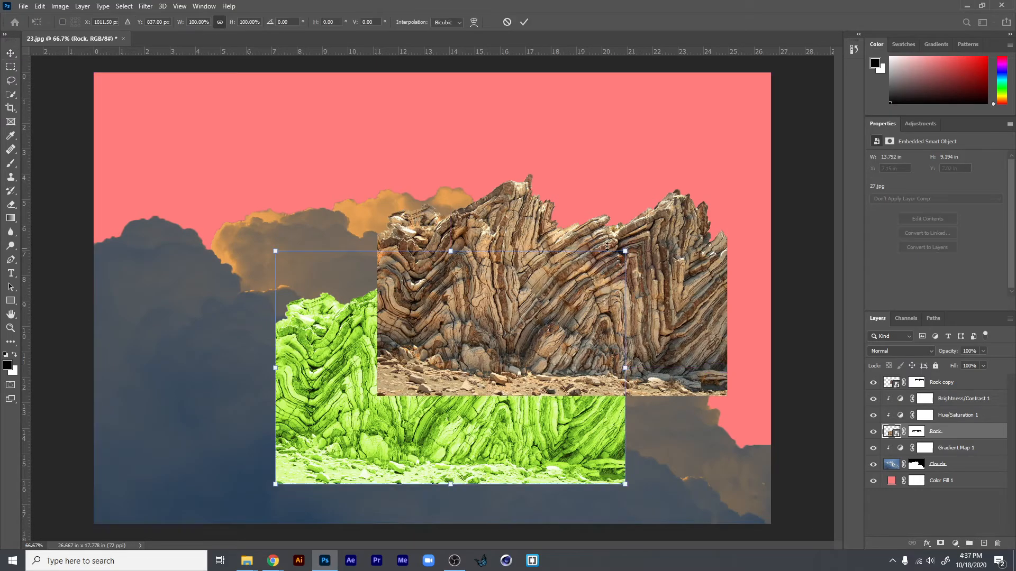
{"action": "left_click_drag", "start_coordinate": [632, 249], "coordinate": [381, 498]}
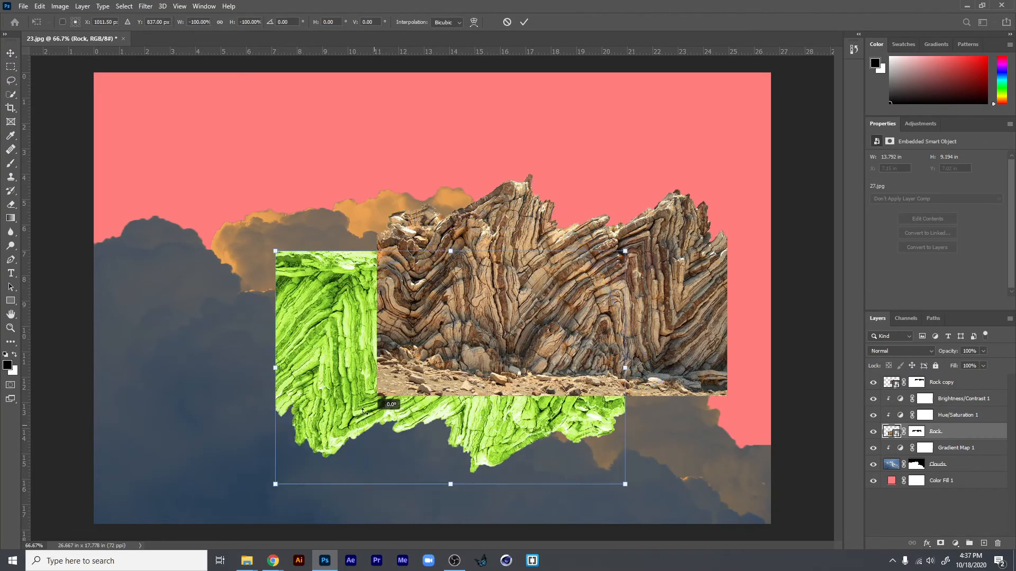
{"action": "left_click_drag", "start_coordinate": [493, 431], "coordinate": [598, 458]}
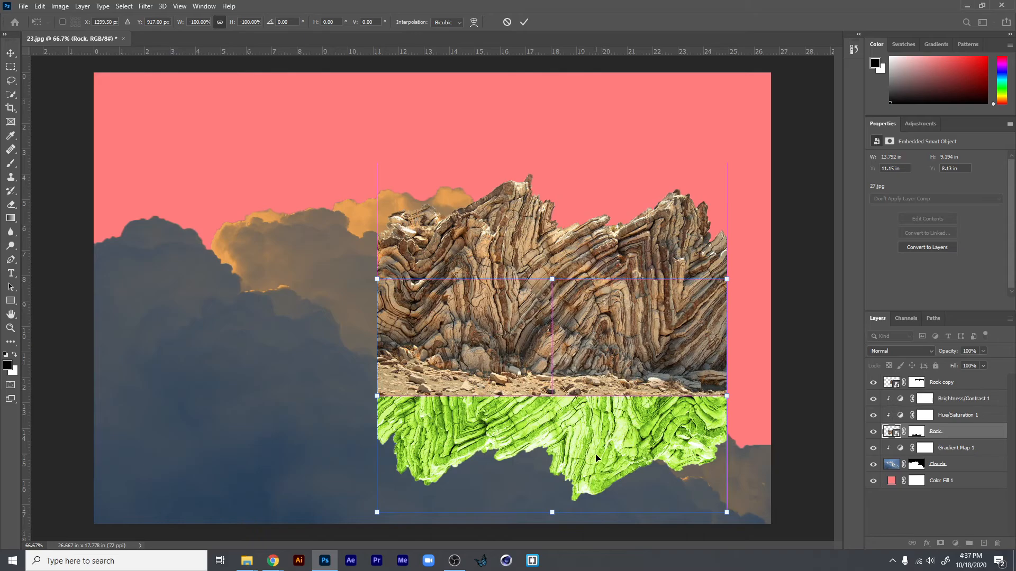
{"action": "key", "text": "Return"}
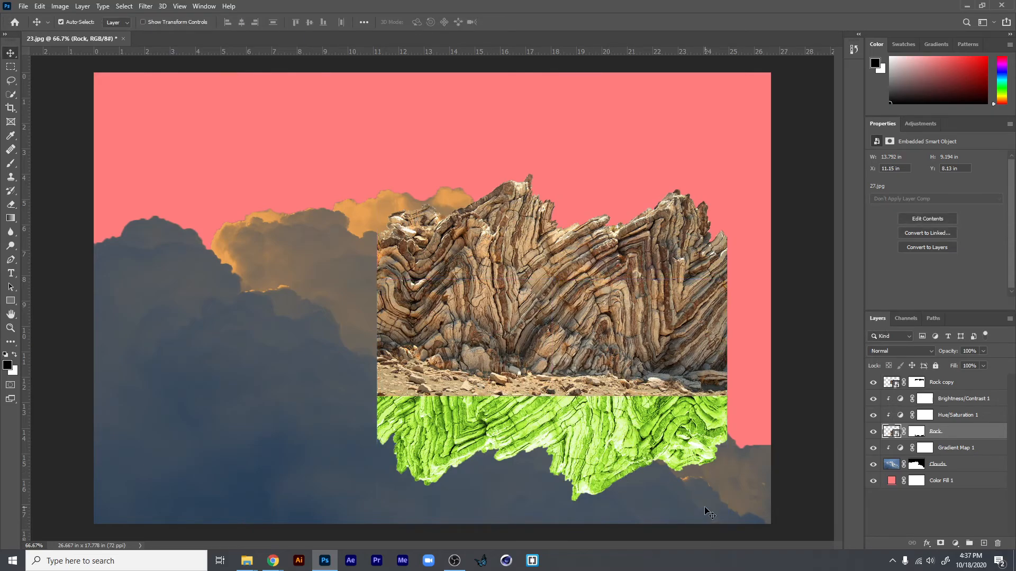